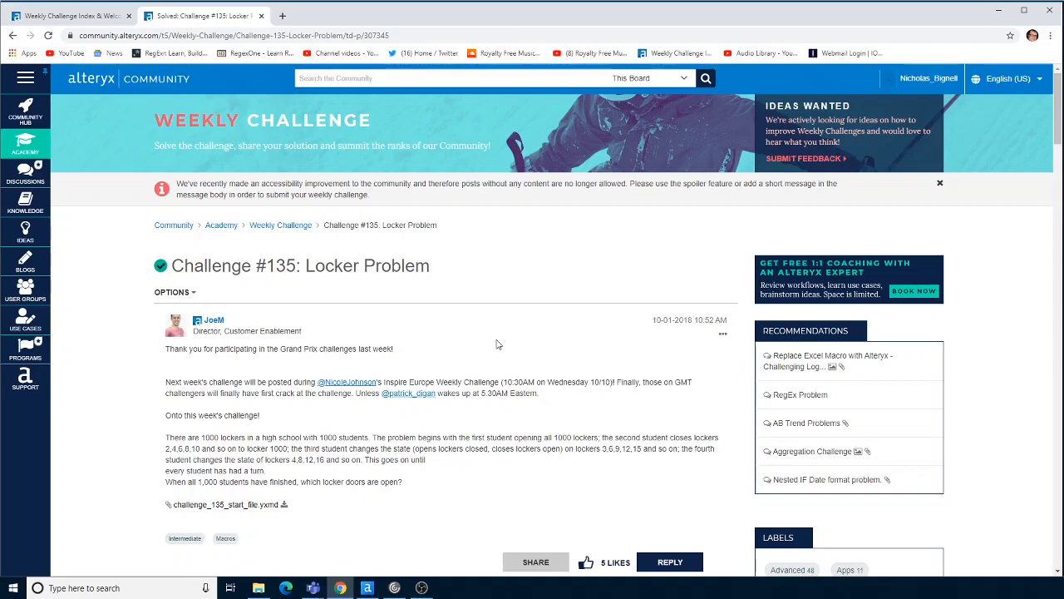
Switch to Alteryx Designer, enlarge the canvas area above the results, and review the challenge 135 start workflow
left_click(367, 588)
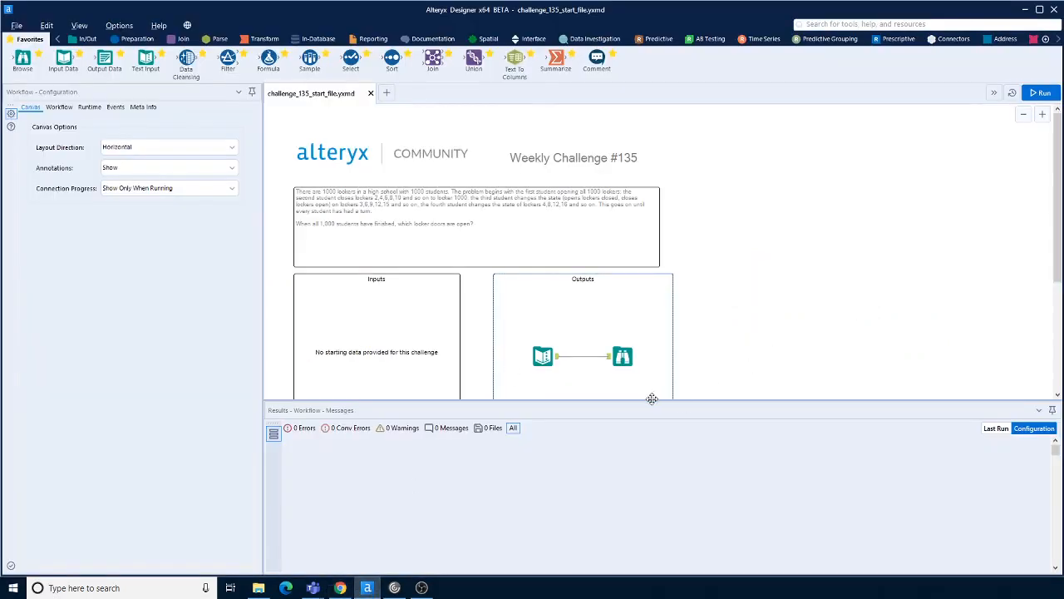
left_click_drag(651, 400, 651, 442)
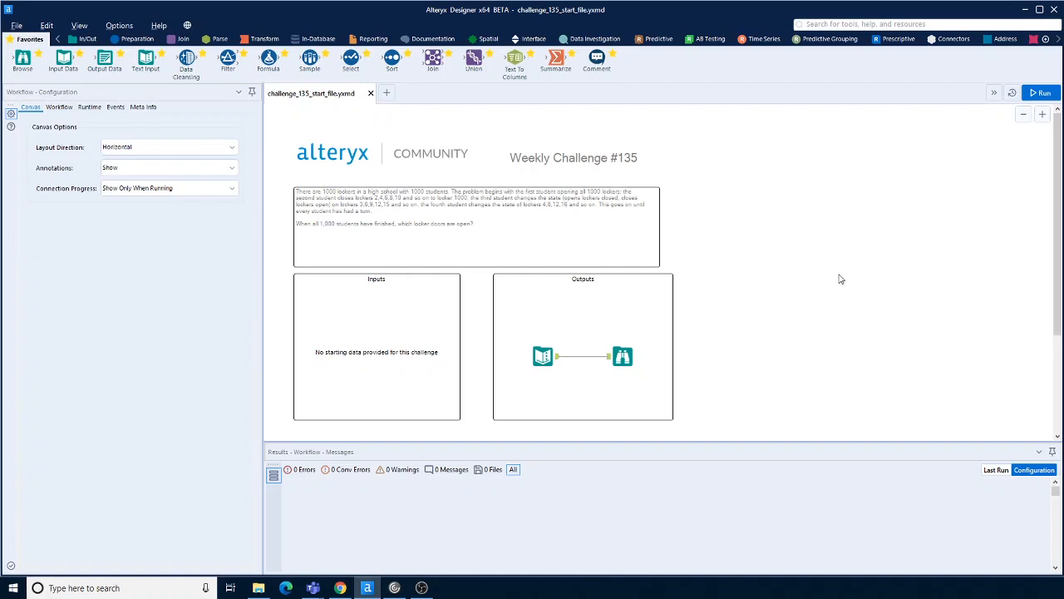
scroll(839, 280, "down", 1)
scroll(840, 280, "down", 2)
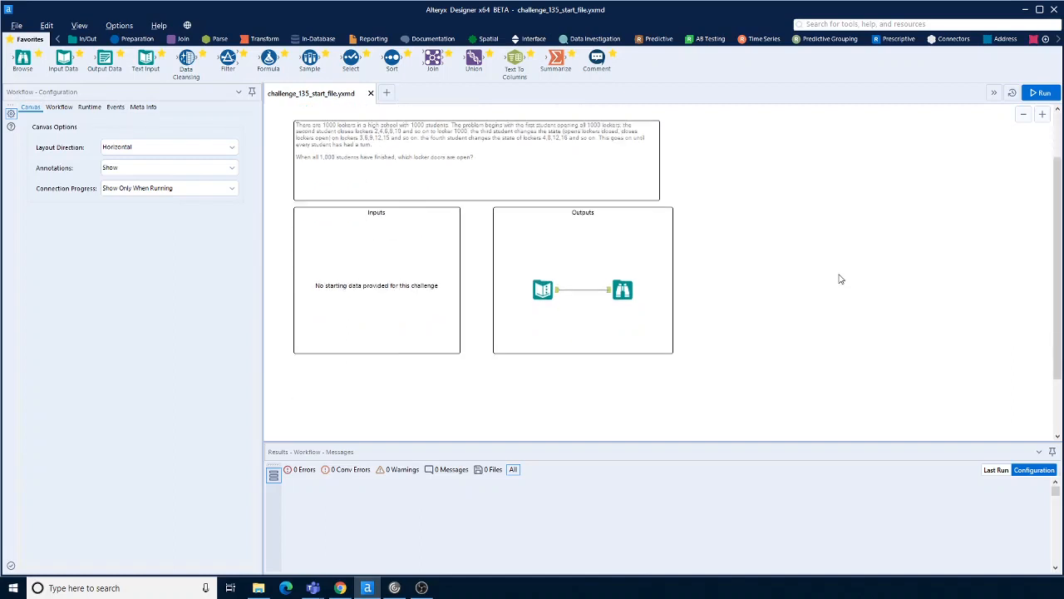
scroll(839, 280, "up", 3)
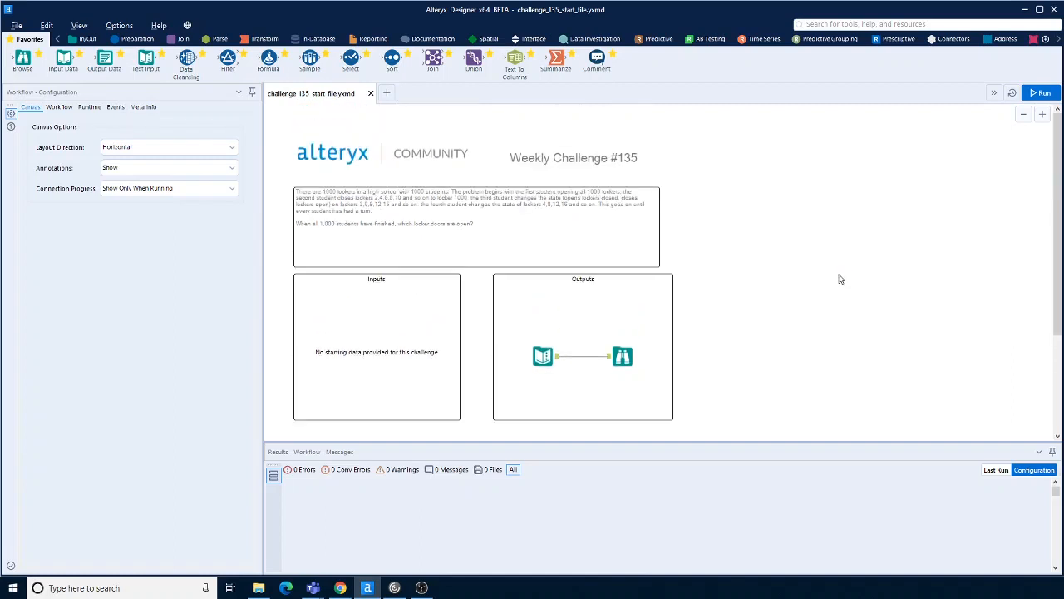
scroll(840, 279, "down", 1)
scroll(840, 279, "down", 1)
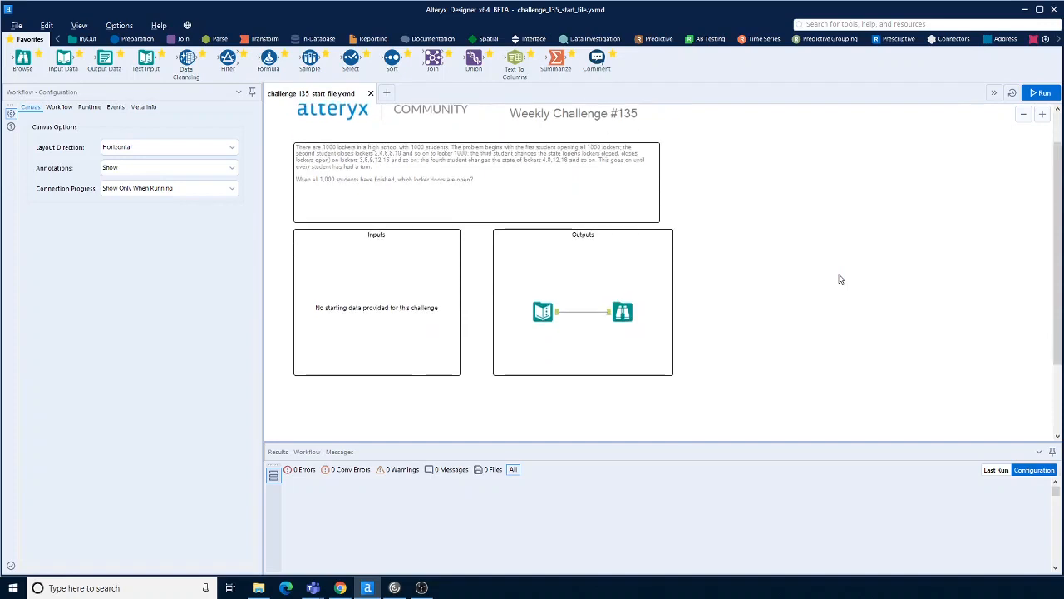
Add a Generate Rows tool below the Inputs box and name its new field Lockers
left_click(116, 43)
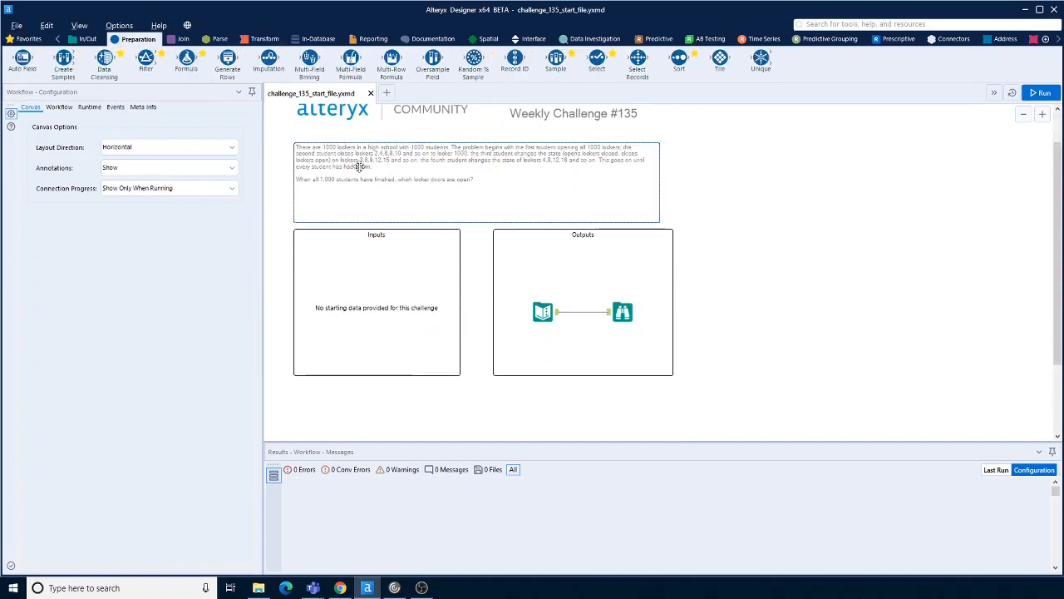
left_click_drag(227, 60, 389, 407)
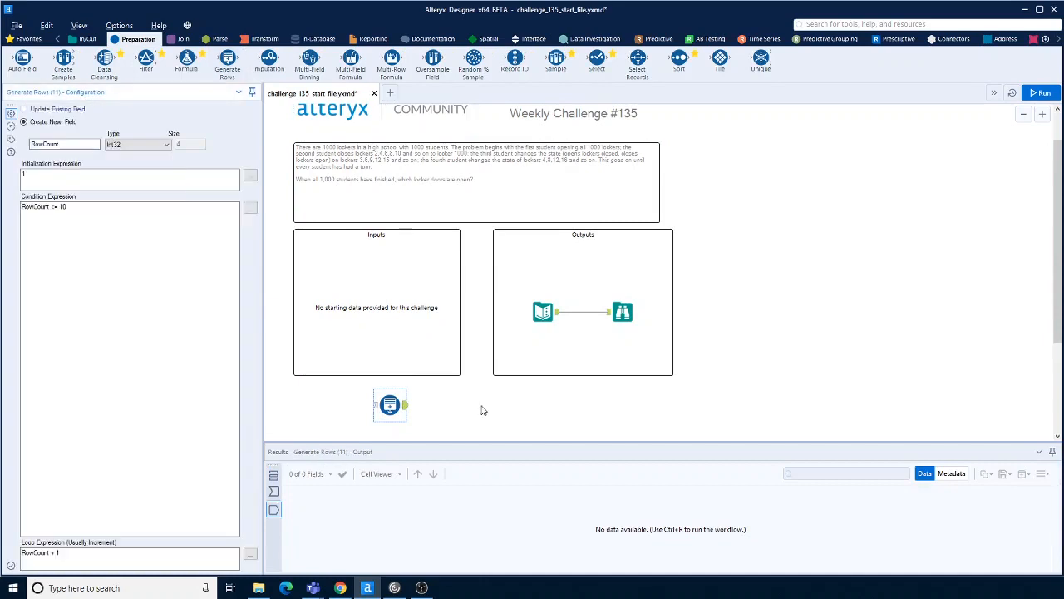
double_click(61, 146)
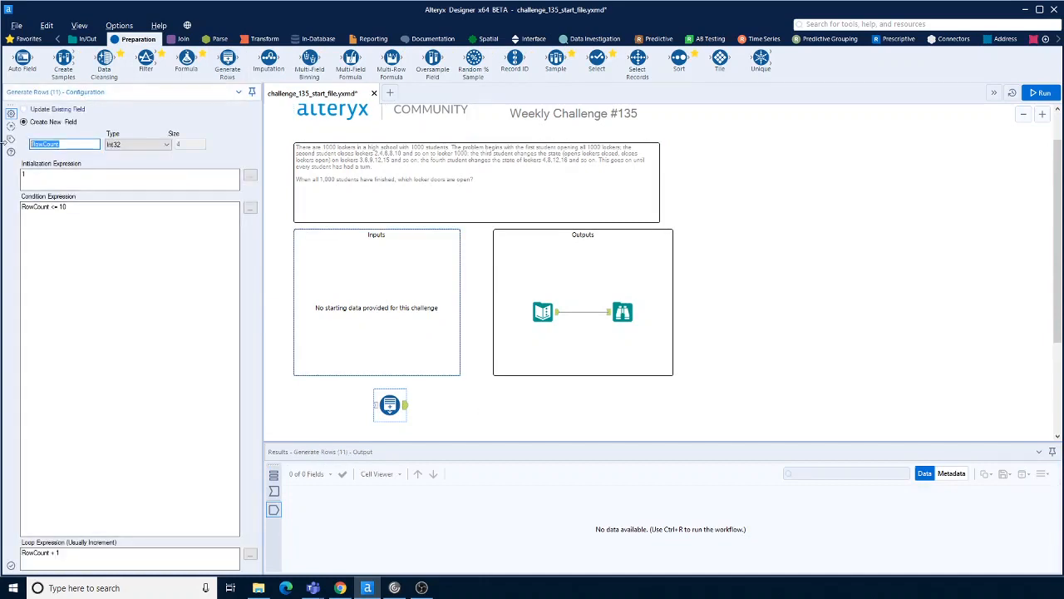
type("Lockers")
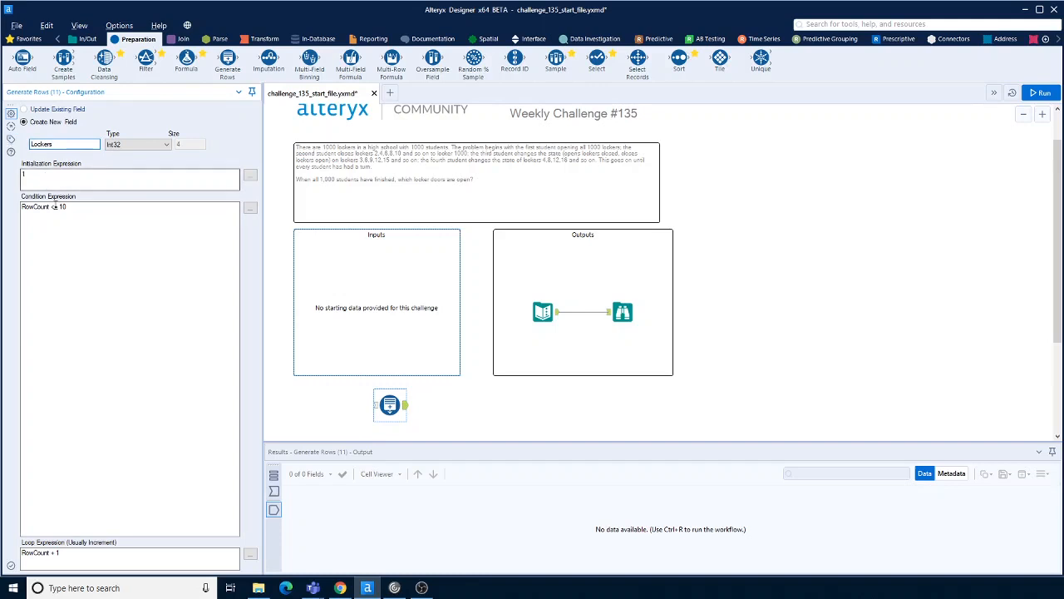
Set the Generate Rows condition expression to [Lockers] <= 1000 and the loop expression to [Lockers] + 1
left_click_drag(50, 206, 4, 206)
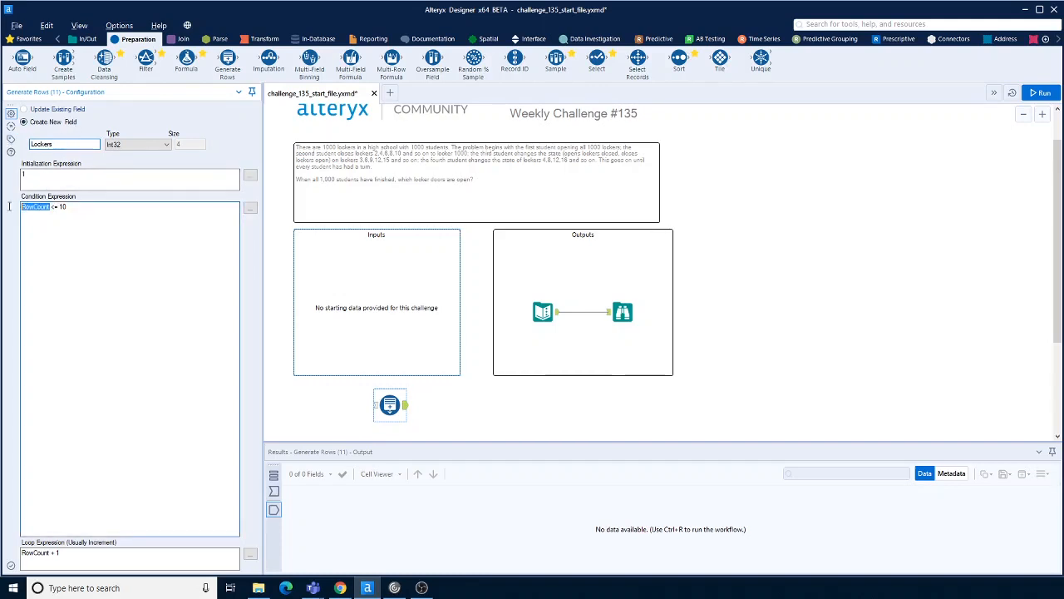
type("[Lockers]")
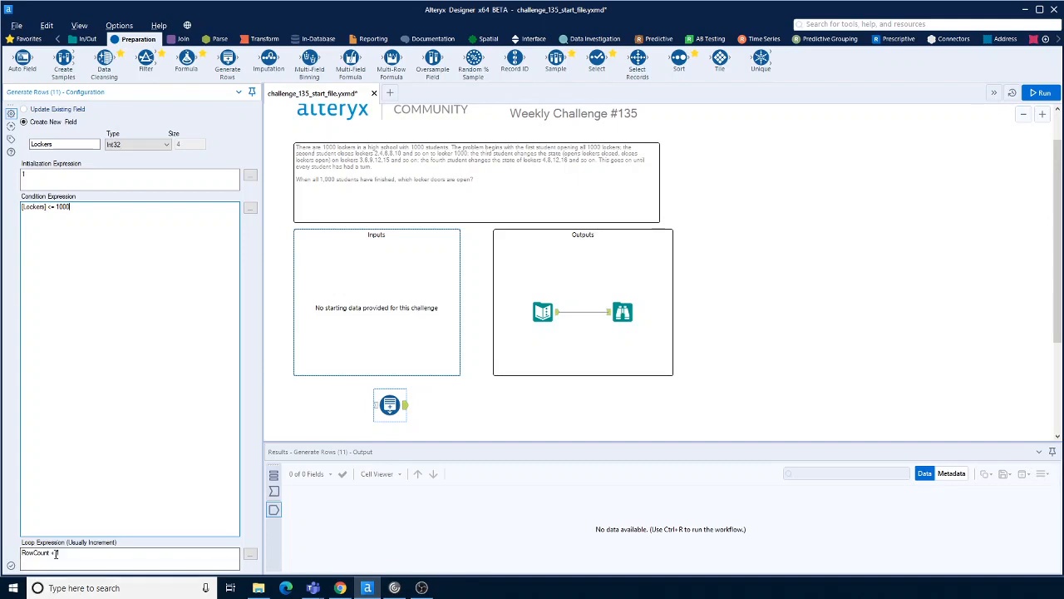
left_click_drag(50, 553, 4, 551)
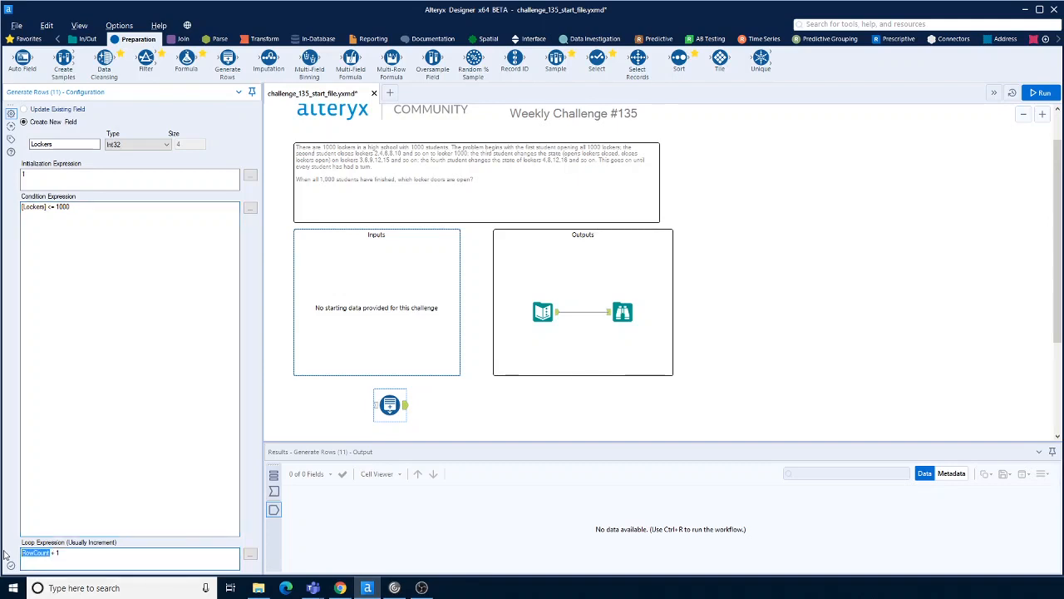
type("[Lockers")
Run the workflow and examine the rows generated for the Lockers field
left_click(703, 405)
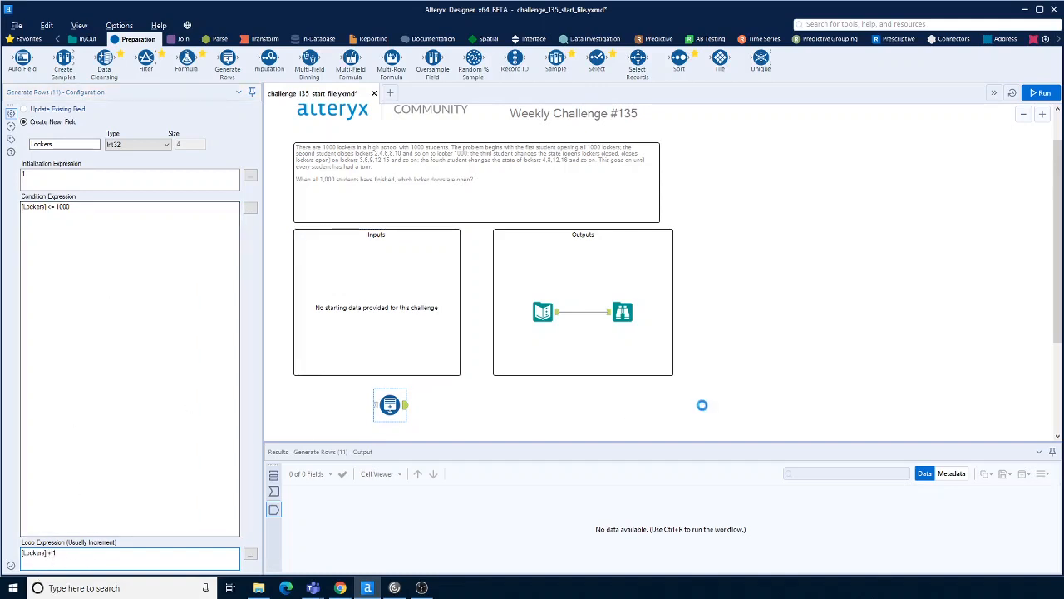
key("ctrl+r")
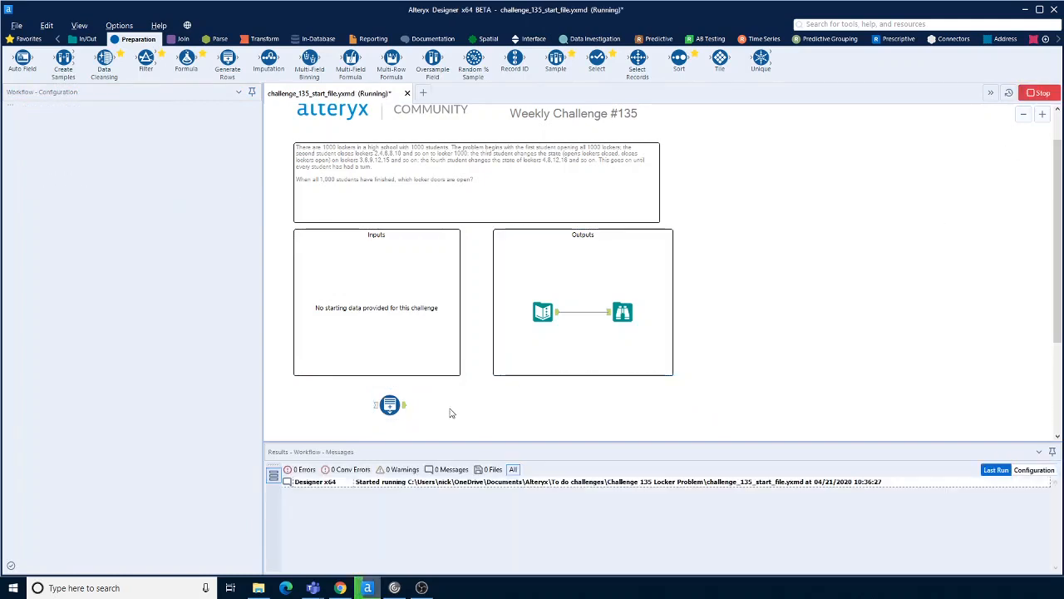
left_click(396, 406)
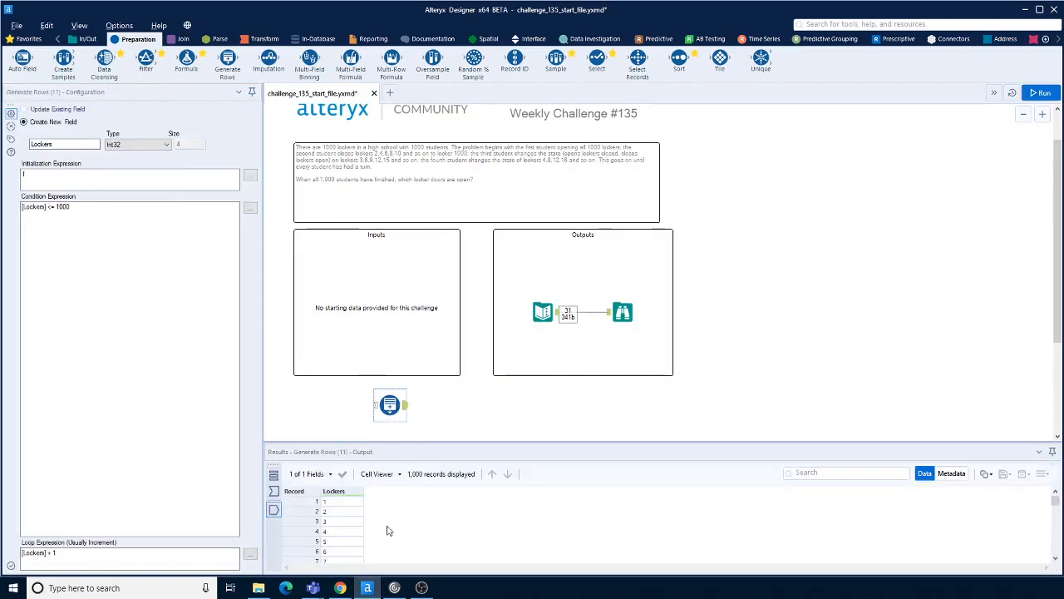
scroll(355, 535, "down", 20)
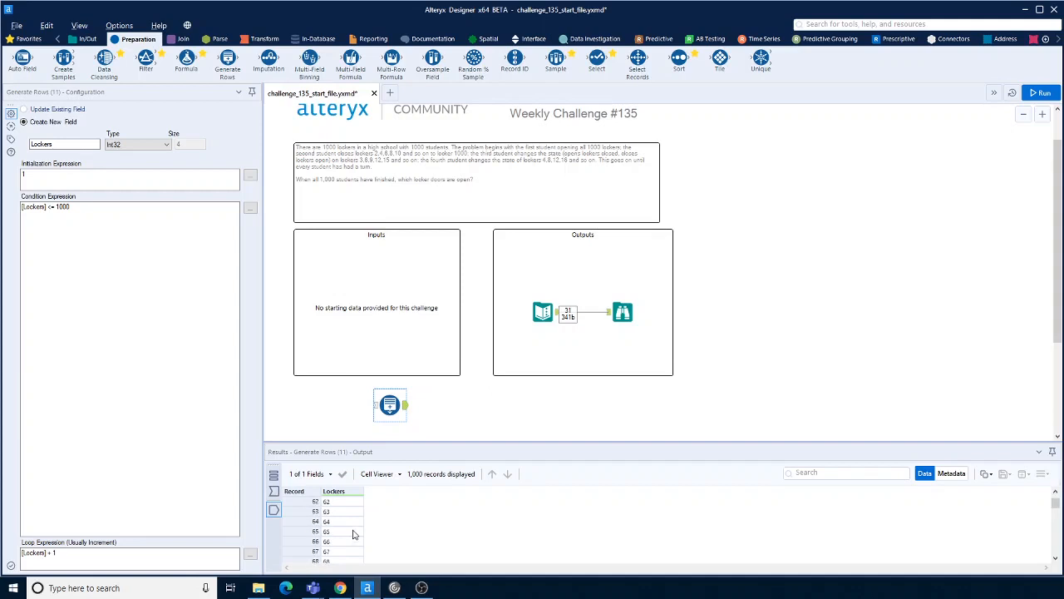
Paste a copy of the Lockers Generate Rows tool directly below the original and name its new field Student
scroll(557, 391, "down", 3)
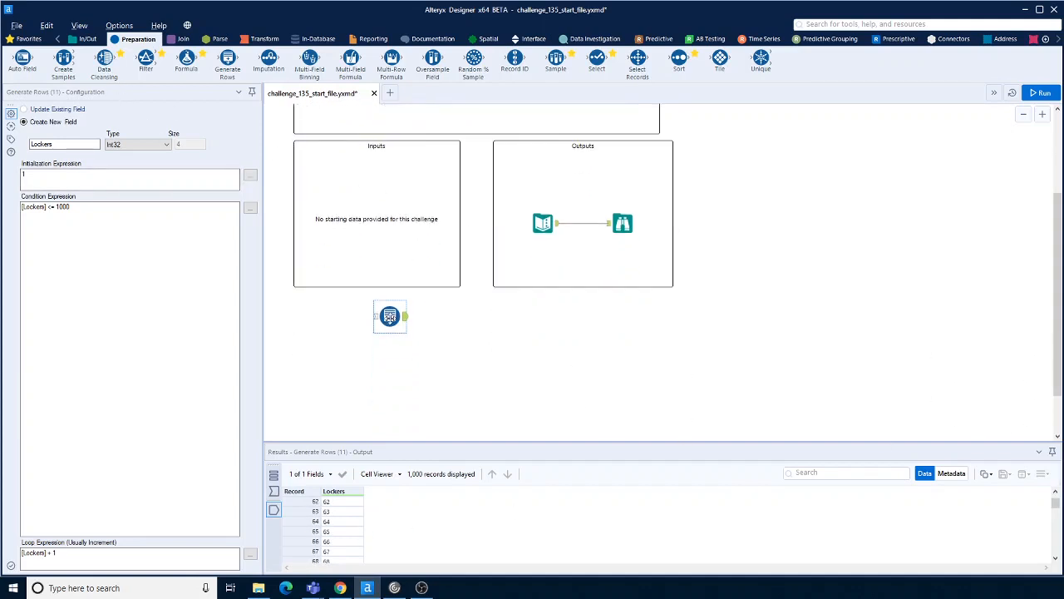
right_click(390, 374)
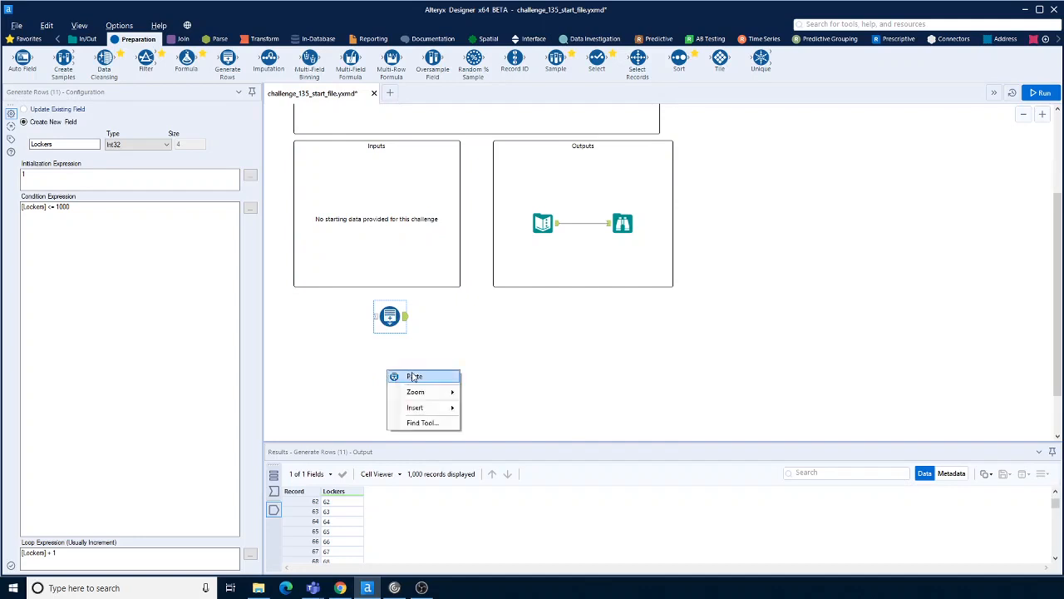
left_click(442, 376)
left_click_drag(397, 372, 388, 365)
double_click(42, 144)
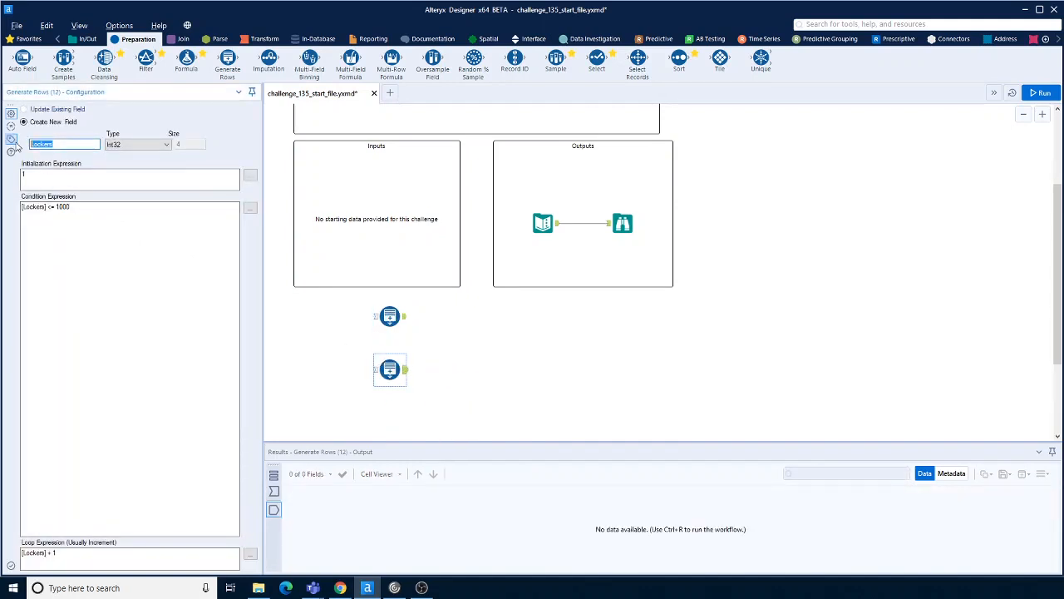
type("5t")
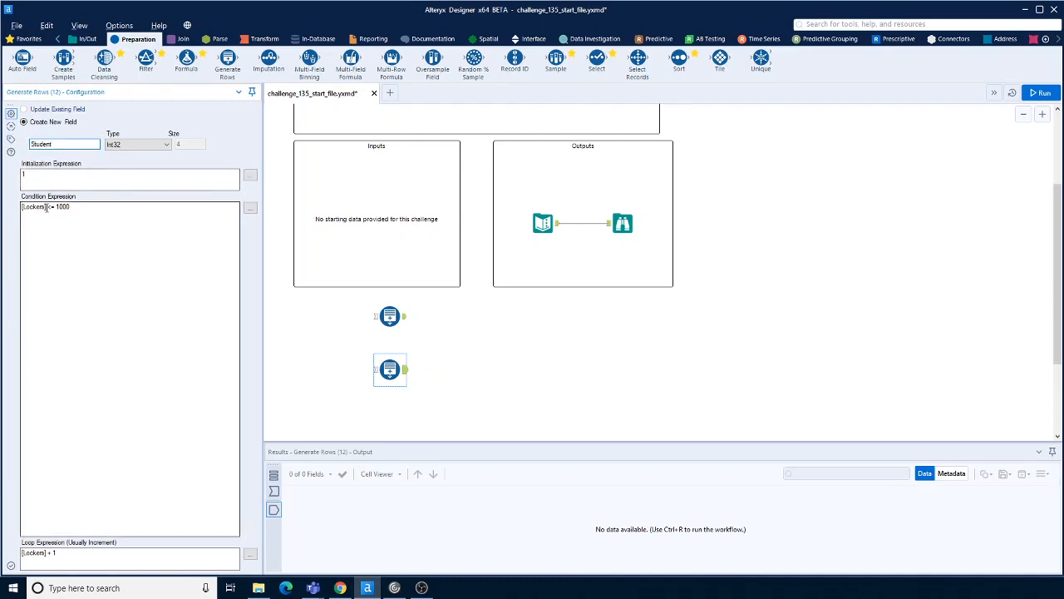
Set the copied tool's condition expression to [Student] <= 1000 and its loop expression to [Student] + 1
left_click_drag(45, 207, 25, 211)
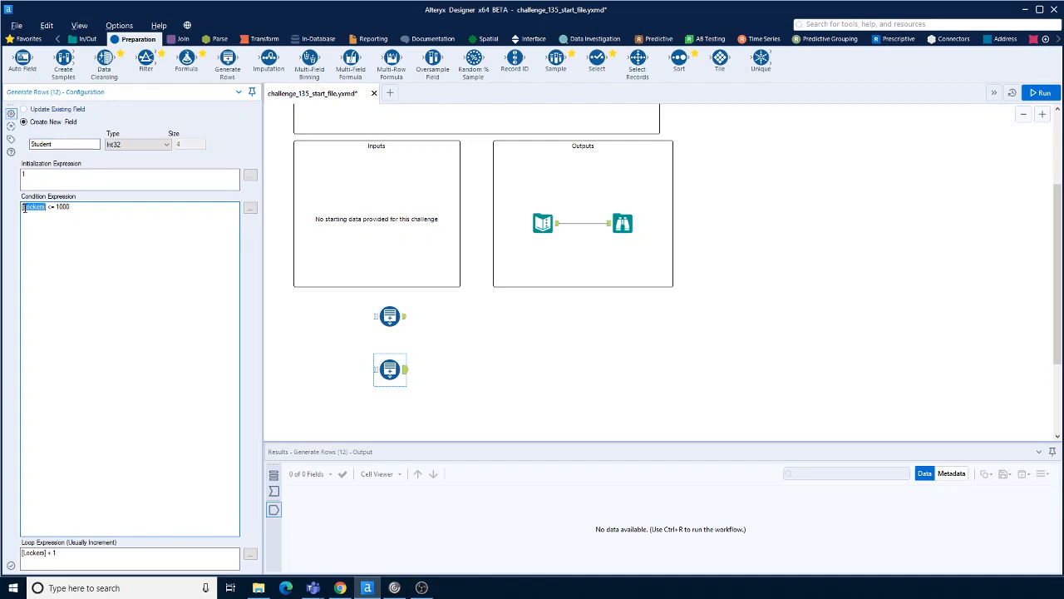
type("[Stud]ent")
left_click(53, 144)
left_click_drag(47, 206, 25, 208)
key("ctrl+c")
left_click_drag(47, 552, 24, 553)
key("ctrl+v")
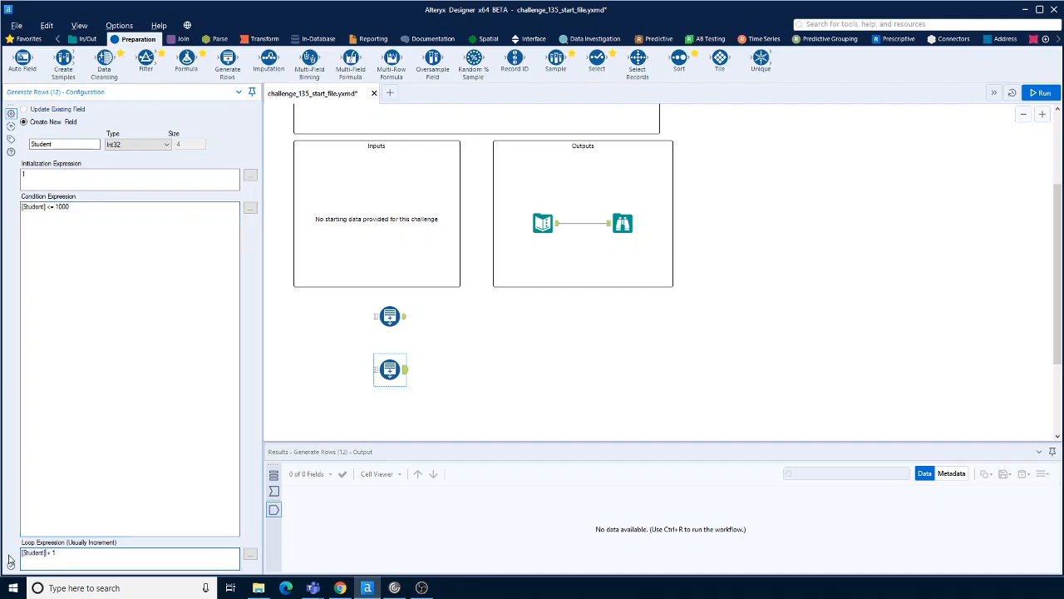
Run the workflow and examine the rows generated for the Student field
left_click(1048, 93)
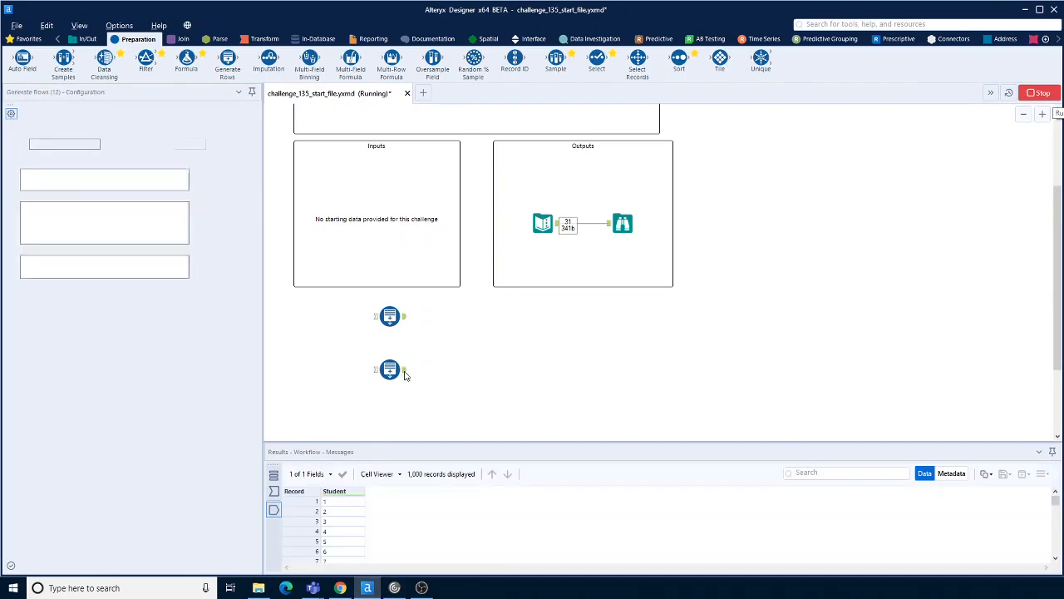
scroll(339, 503, "down", 4)
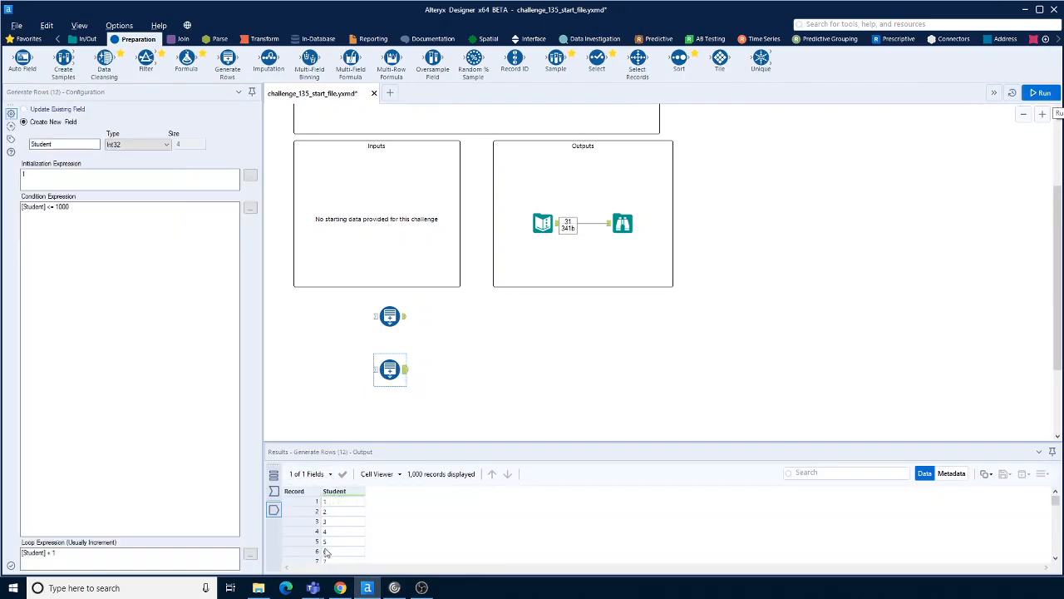
scroll(344, 541, "down", 7)
scroll(347, 539, "up", 15)
Connect a Formula tool after the Lockers Generate Rows tool and add an output column named Position, matching the expected output's field name
left_click_drag(187, 60, 449, 316)
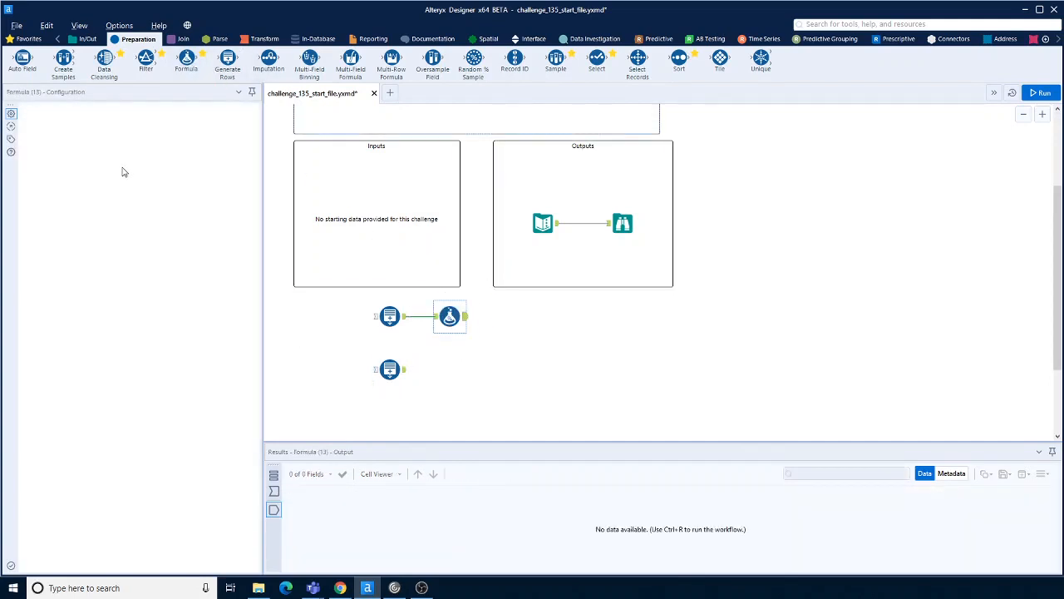
left_click(114, 121)
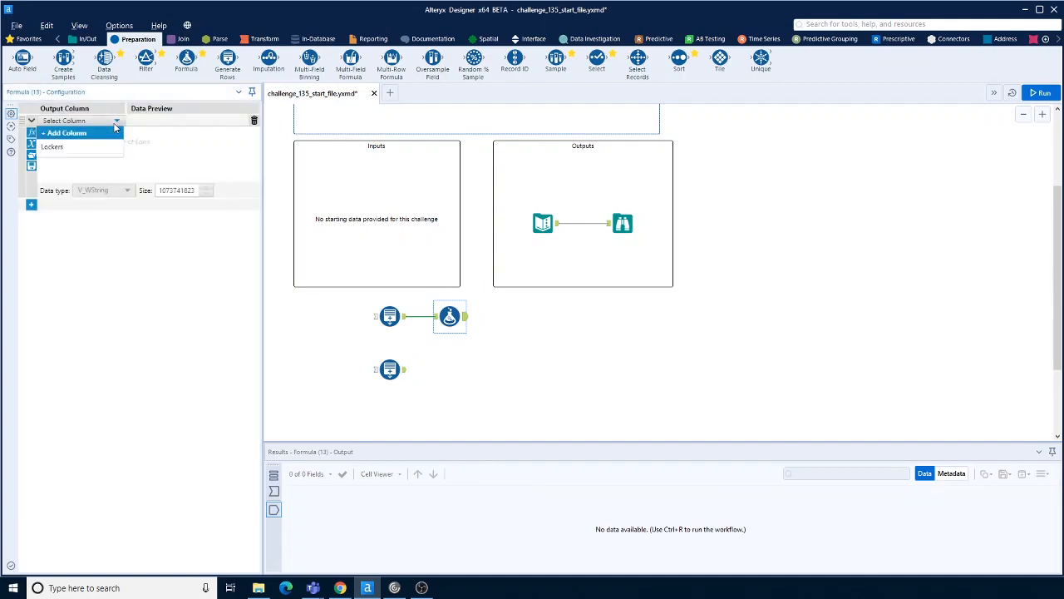
left_click(74, 143)
type("positin")
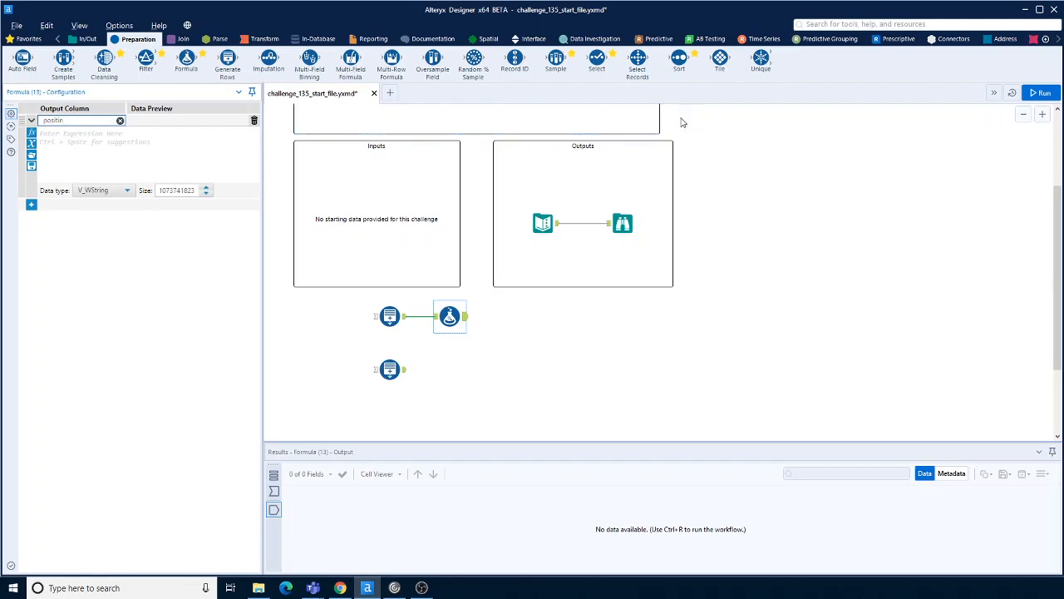
left_click(556, 226)
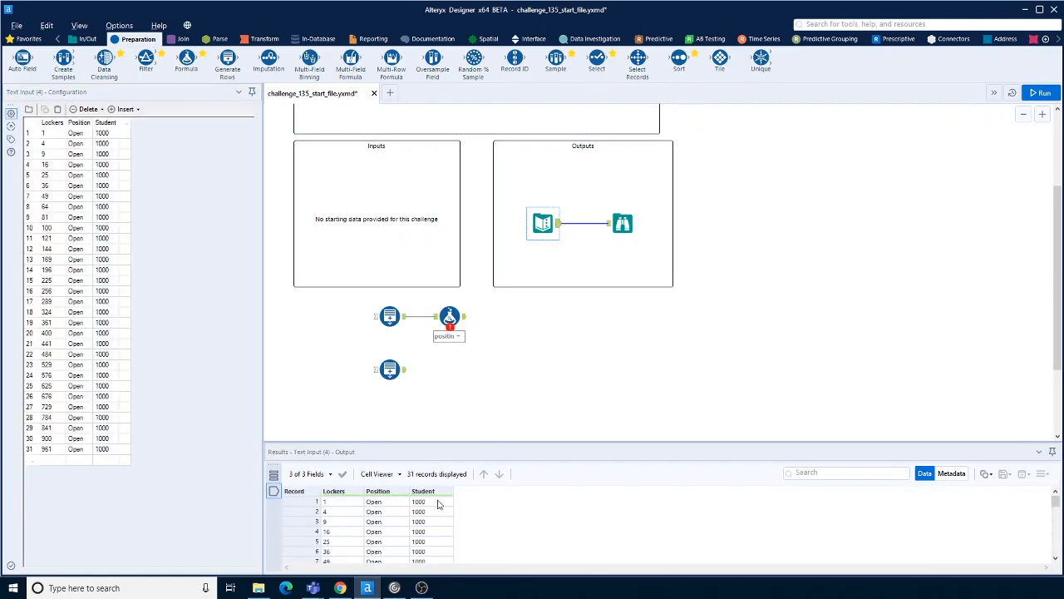
left_click(449, 318)
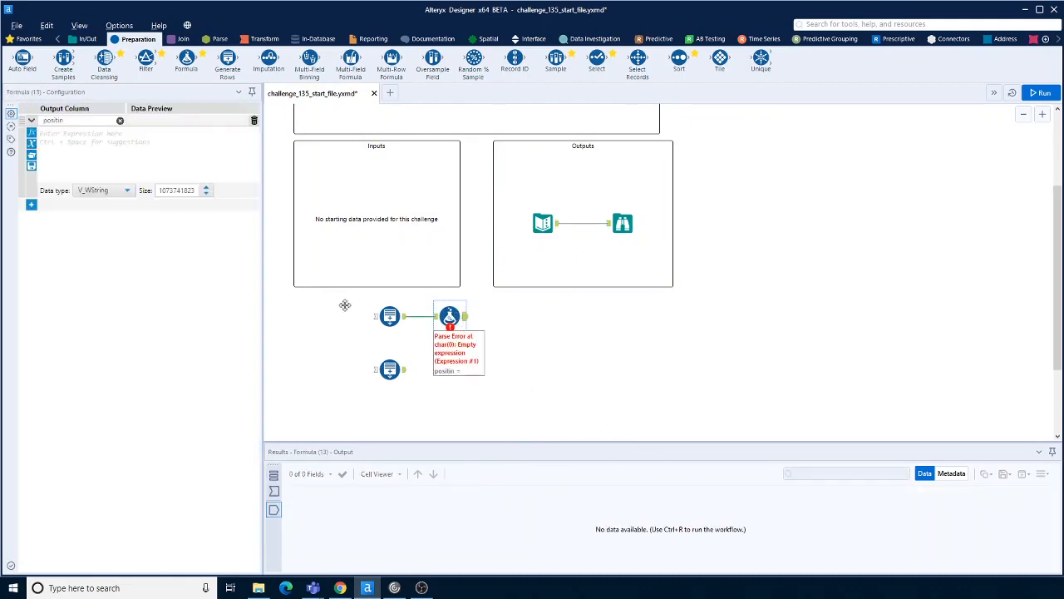
double_click(72, 121)
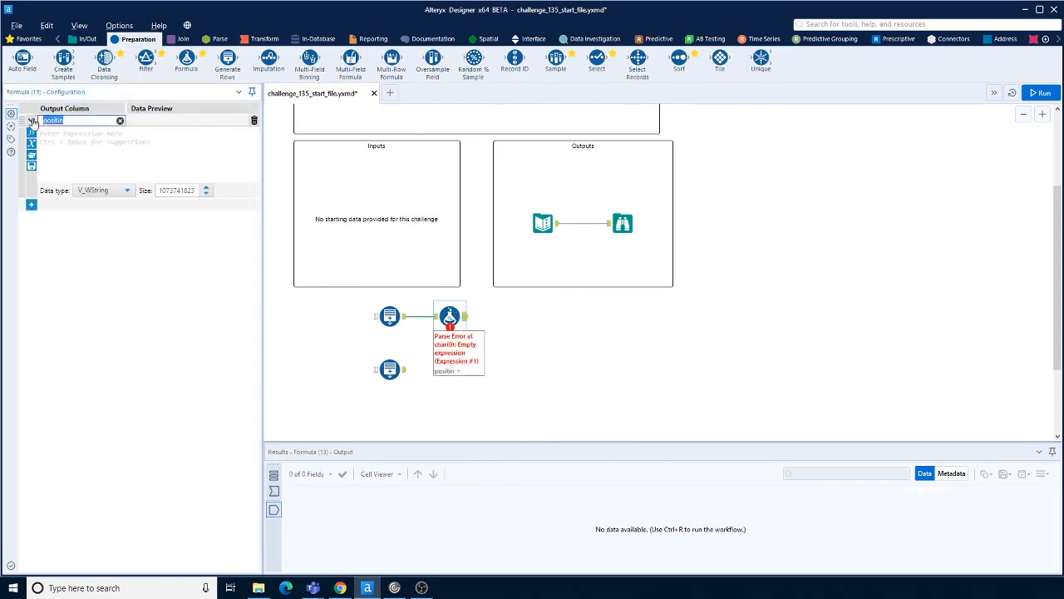
type("Position")
Set the Position column's expression to 'Closed'
left_click(51, 141)
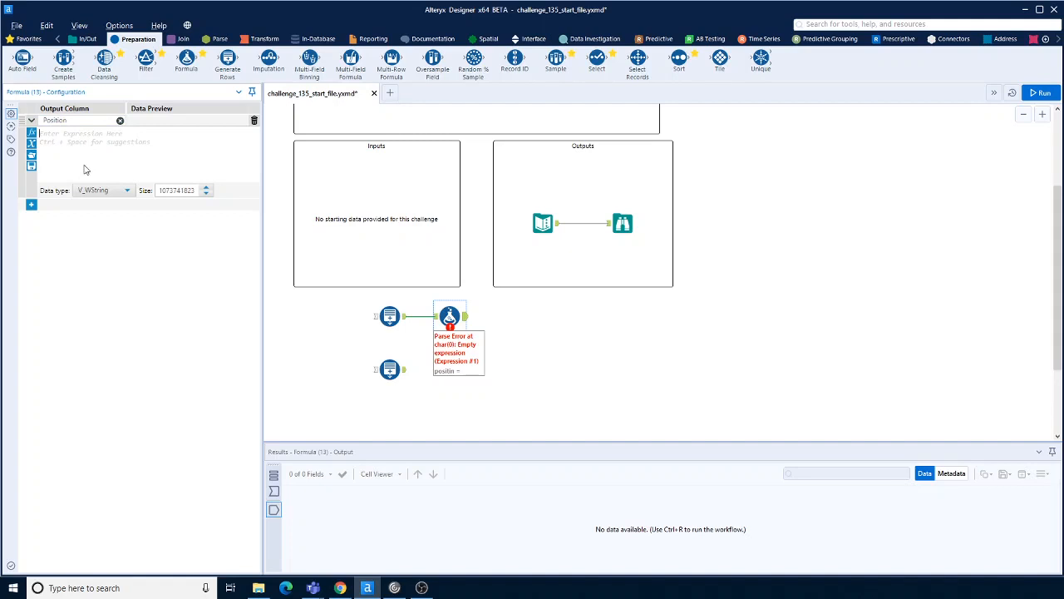
type("'Closed")
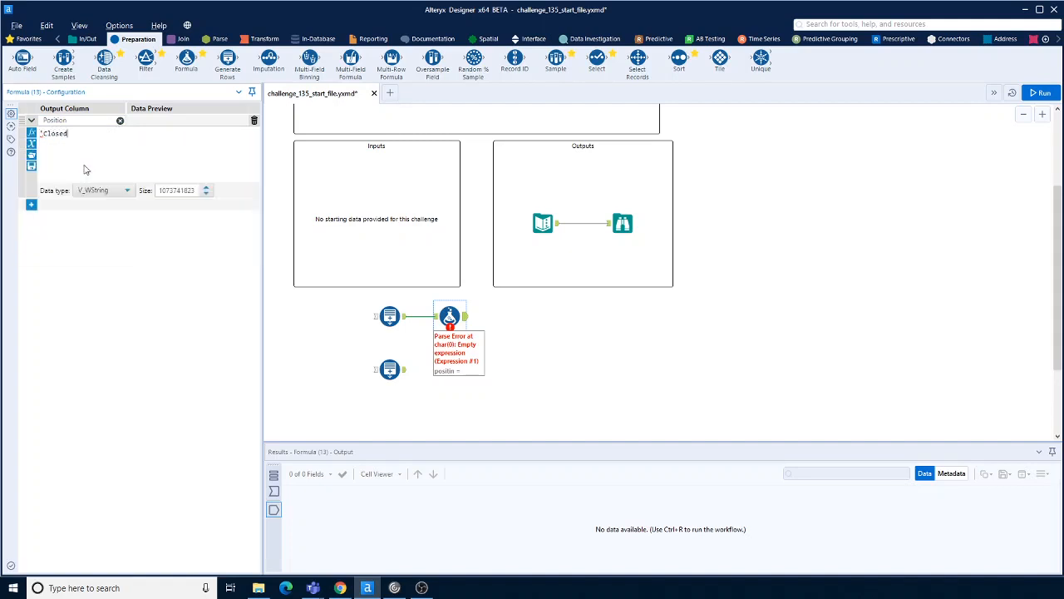
type("'")
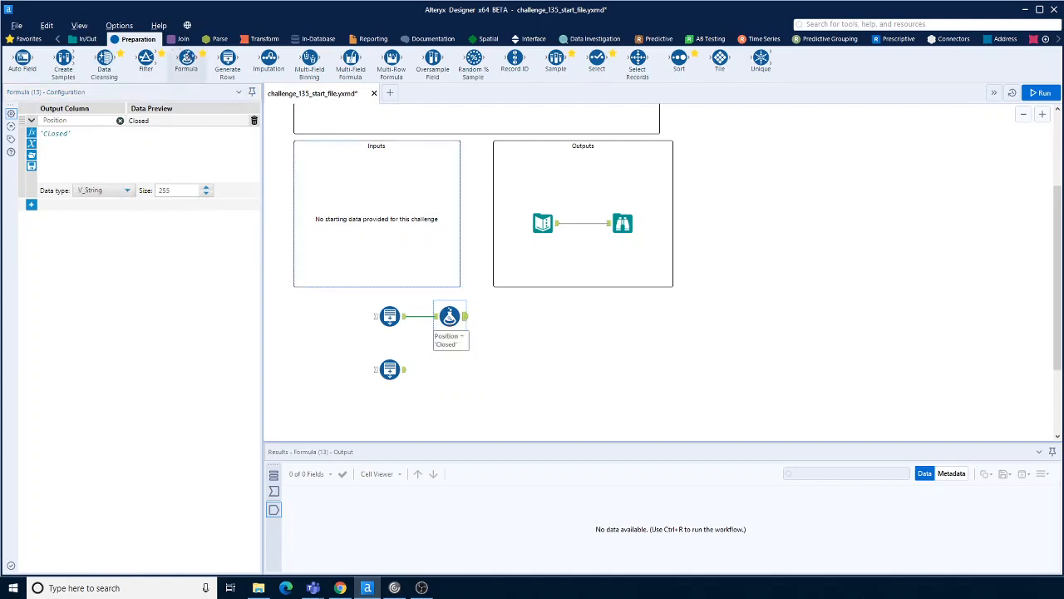
Add an Append Fields tool with the Formula output as target and the Student rows as source, and run the workflow
left_click(180, 38)
left_click_drag(22, 58, 523, 331)
left_click_drag(406, 378, 509, 336)
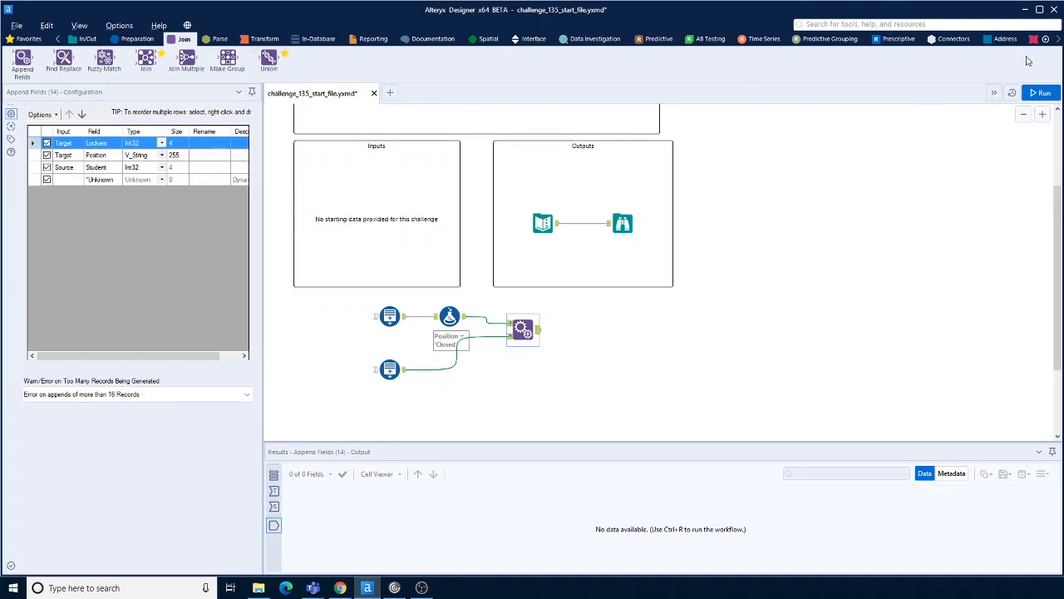
left_click(1040, 93)
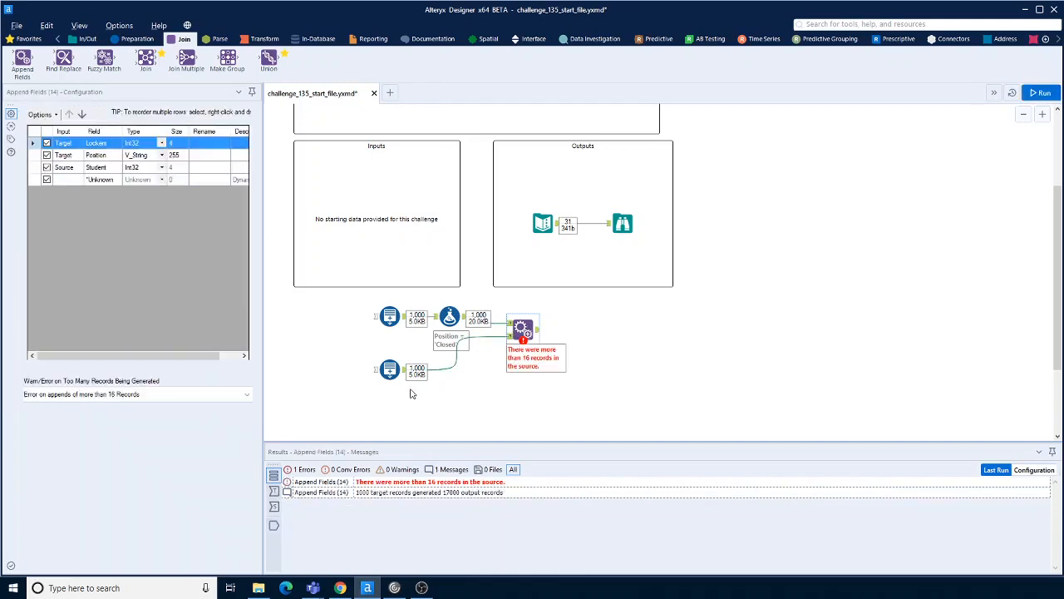
Set the Append Fields tool to Allow All Appends, run the workflow and examine the tool's output records
left_click(133, 396)
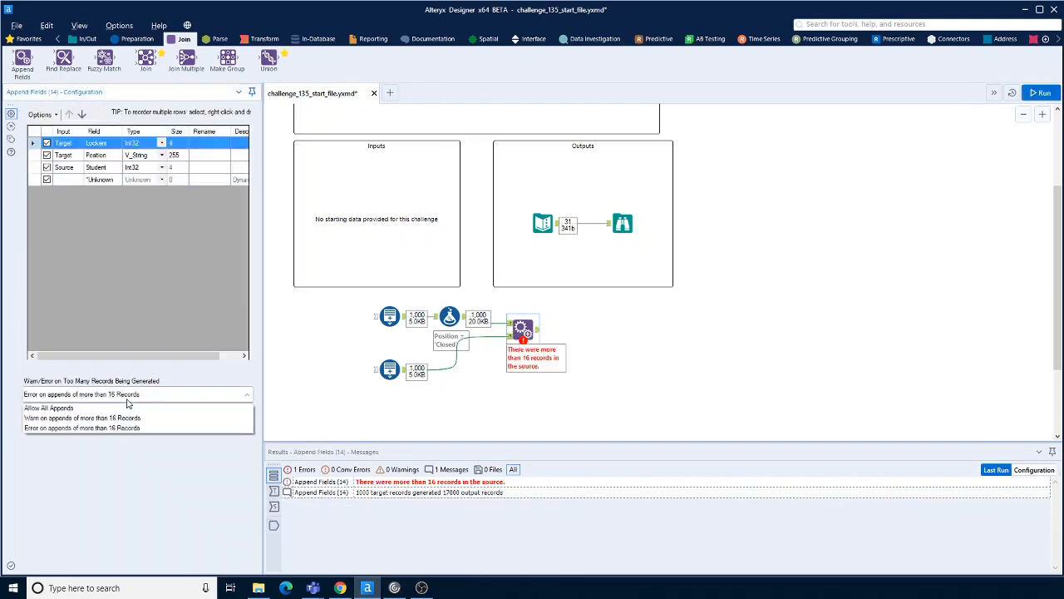
left_click(50, 408)
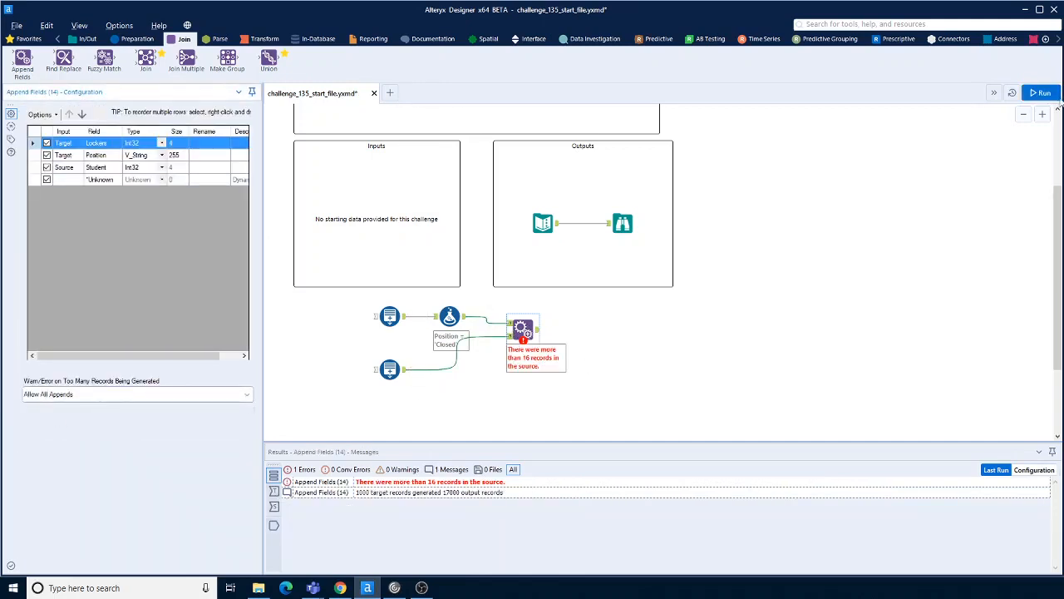
left_click(1041, 92)
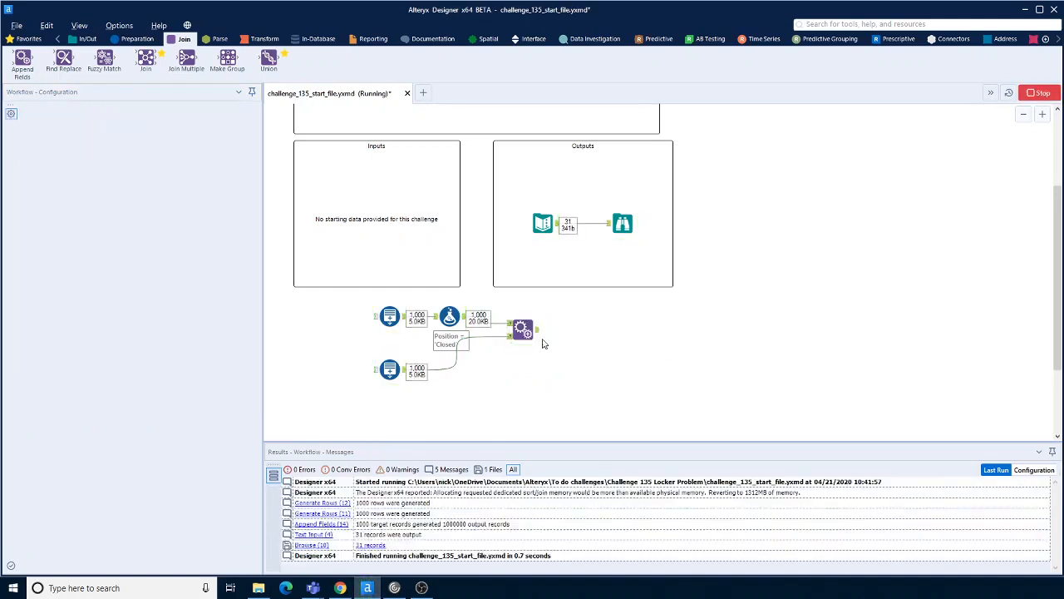
left_click(534, 338)
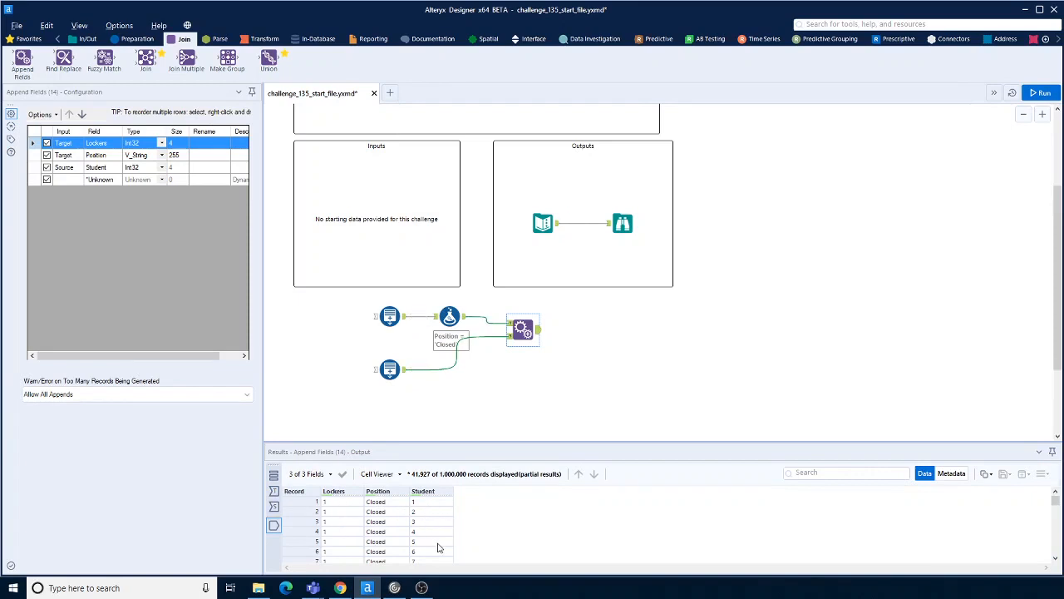
scroll(439, 545, "down", 12)
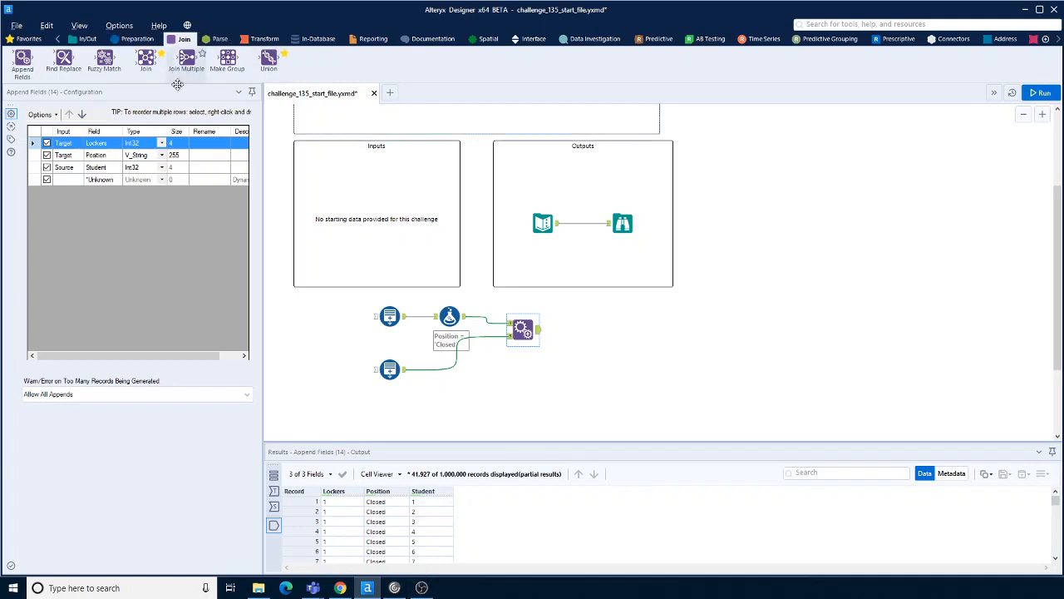
Connect a Formula tool after the Append Fields tool and add an output column named Interger
left_click(140, 42)
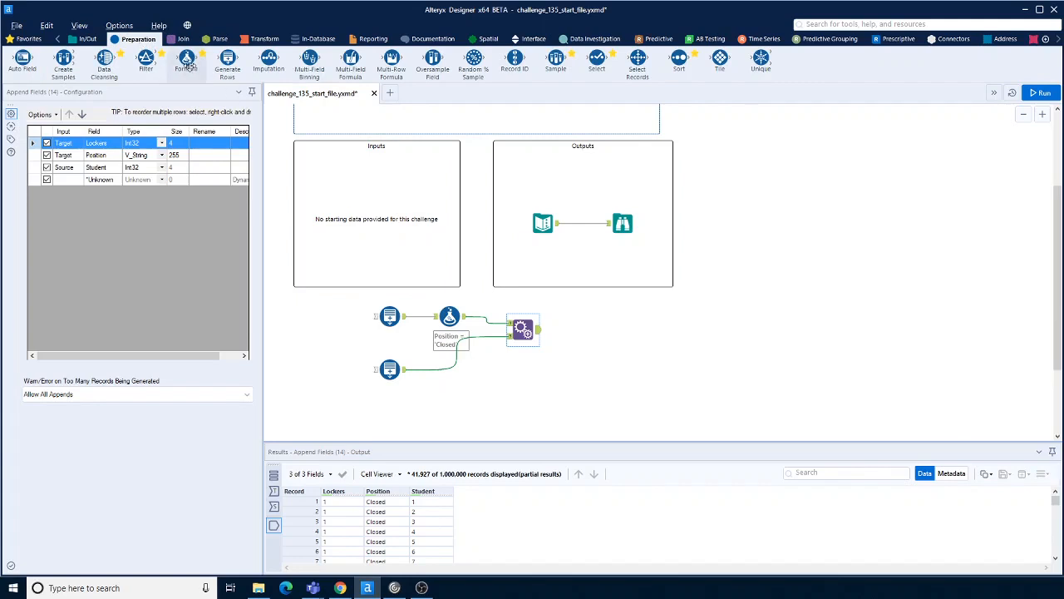
left_click_drag(186, 58, 589, 330)
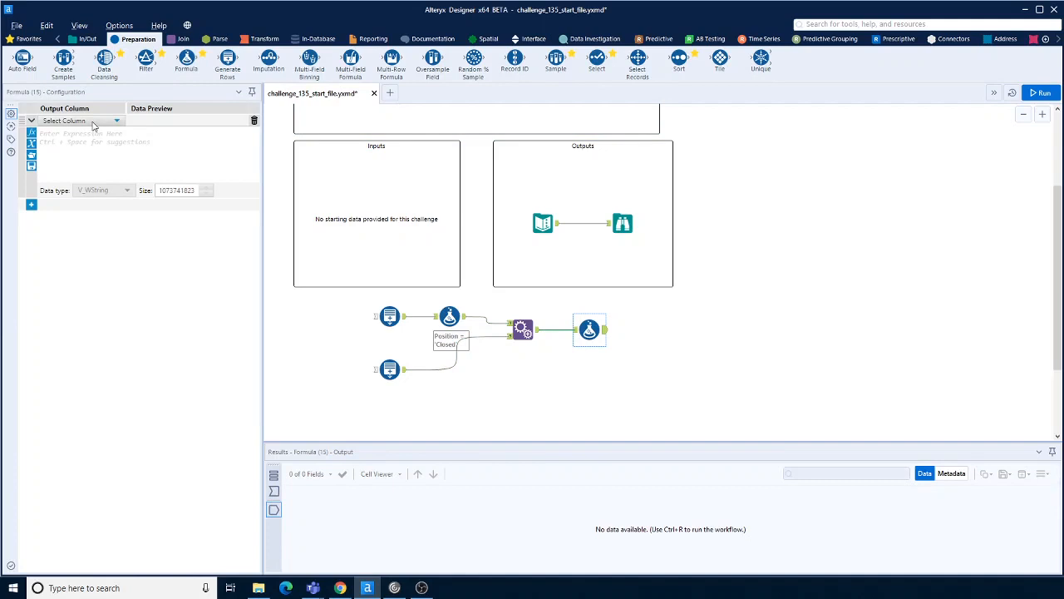
left_click(93, 123)
left_click(83, 131)
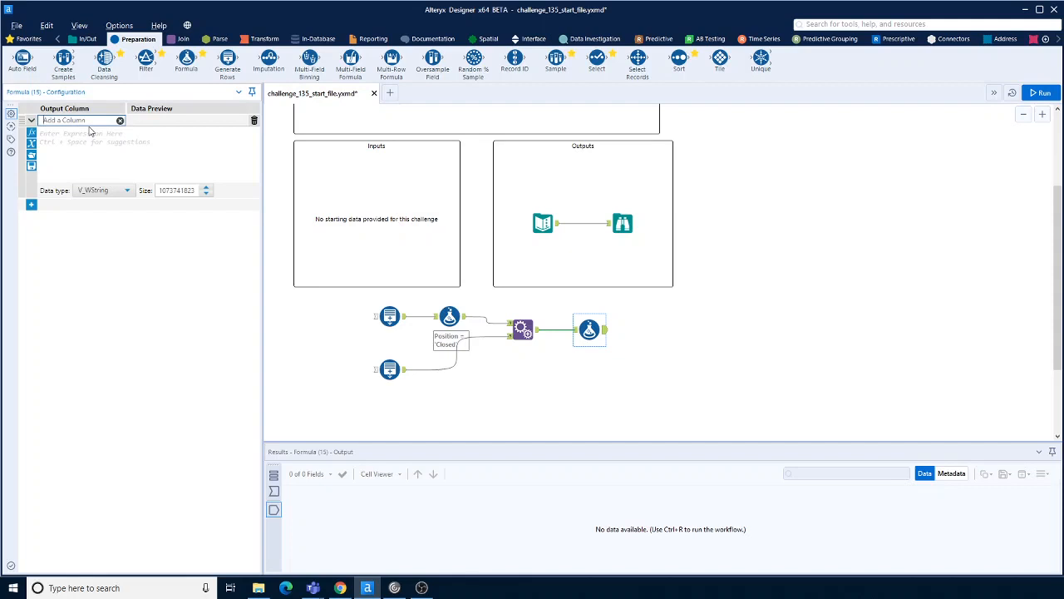
type("Interger")
Set the Interger column's expression to [Lockers]/[Student] and its data type to Double
left_click(95, 142)
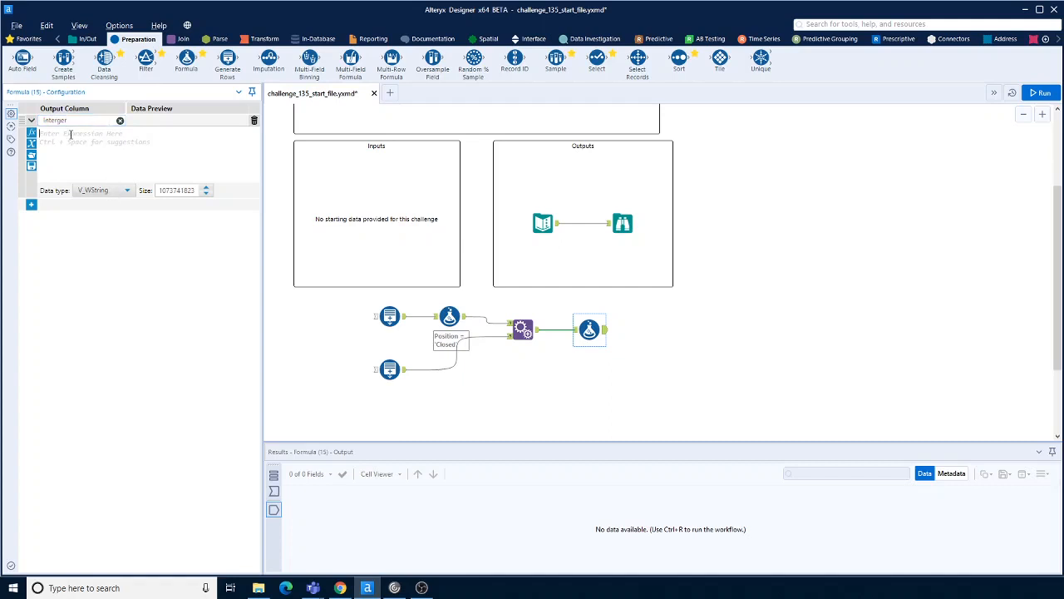
type("[")
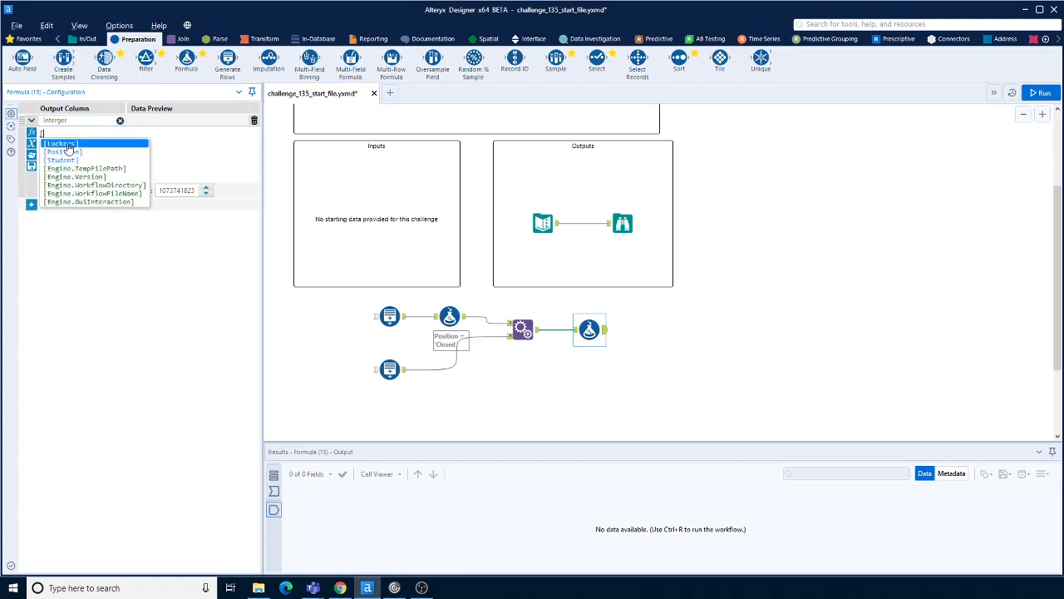
left_click(69, 145)
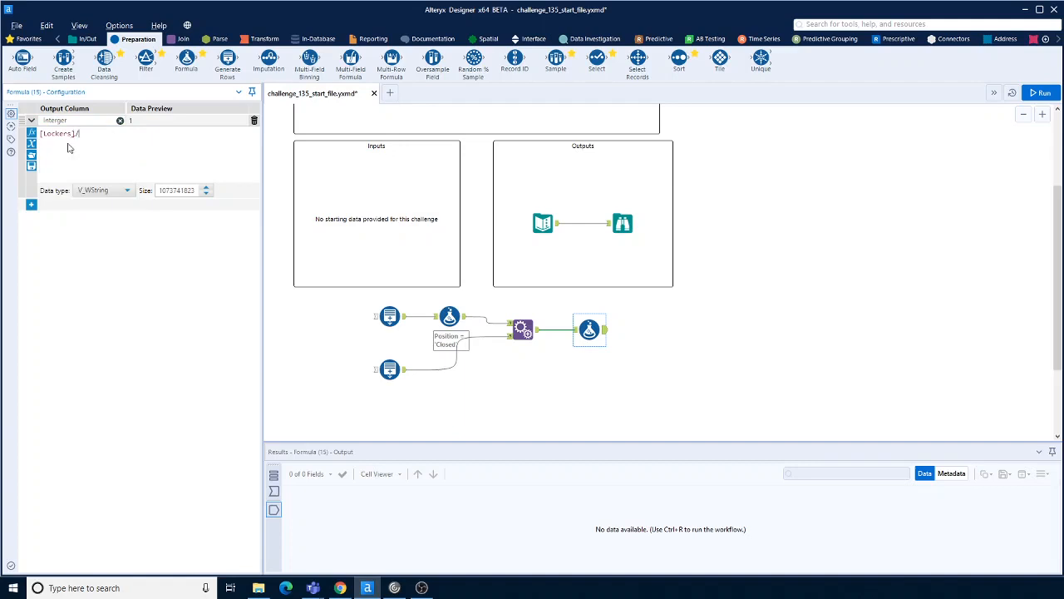
type("/[")
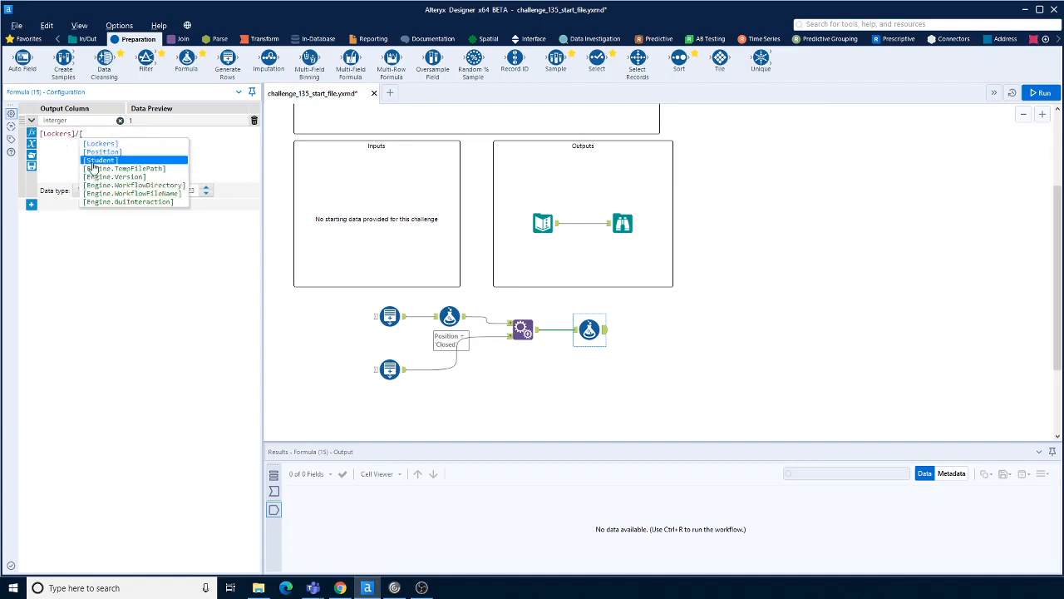
left_click(81, 158)
left_click(125, 192)
scroll(98, 249, "down", 3)
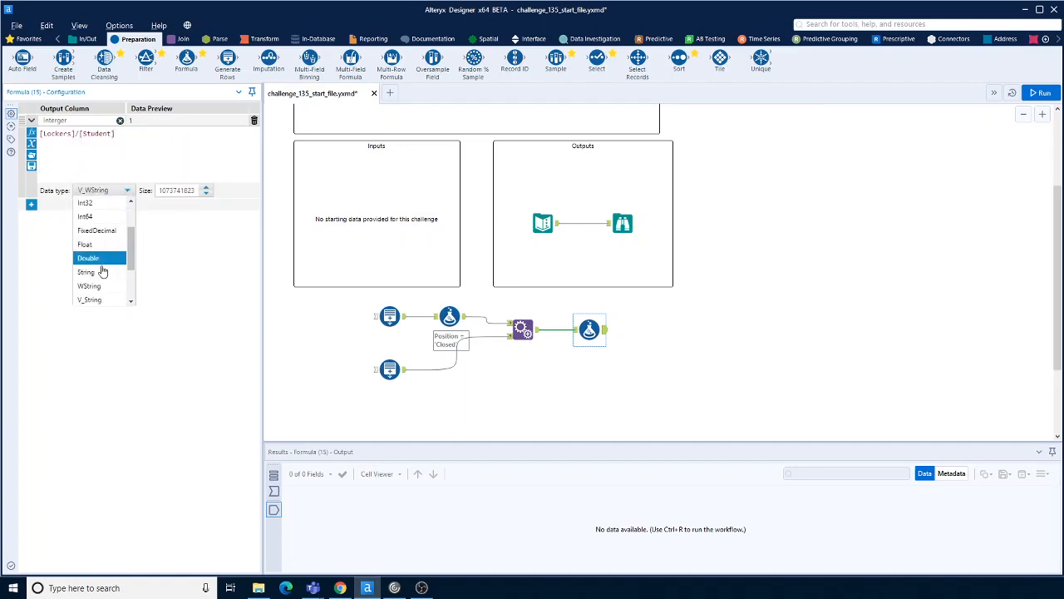
left_click(96, 258)
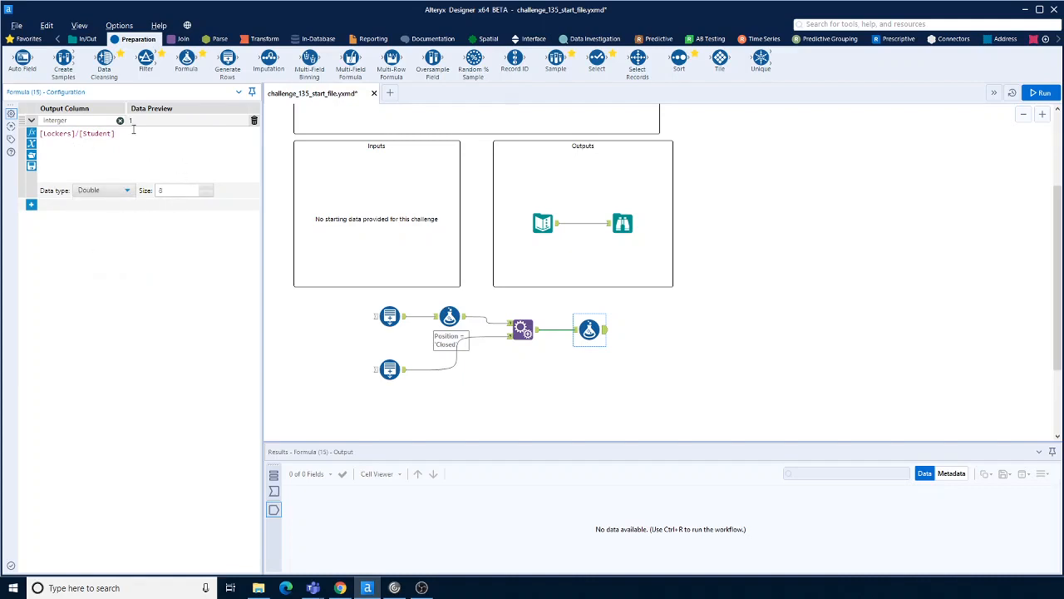
Run the workflow and examine the Interger values in the new Formula tool's output
left_click(666, 322)
key("ctrl+r")
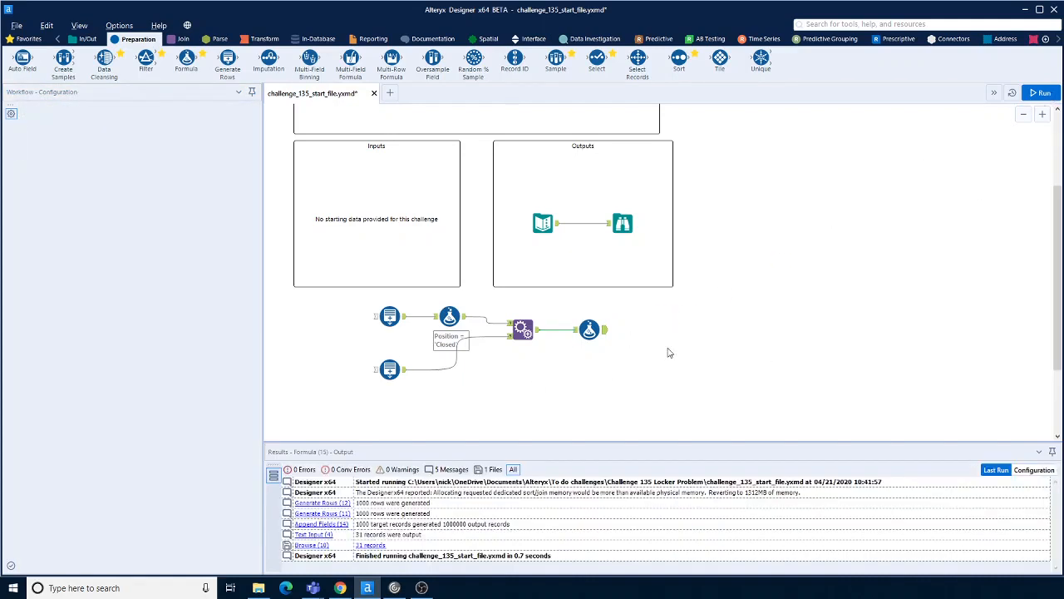
key("ctrl+r")
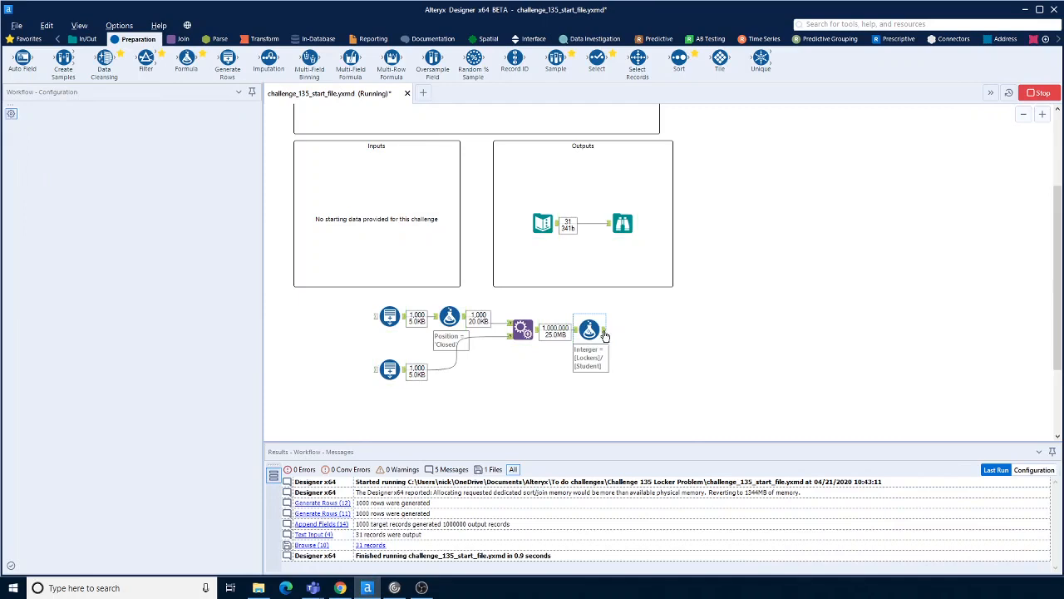
left_click(605, 335)
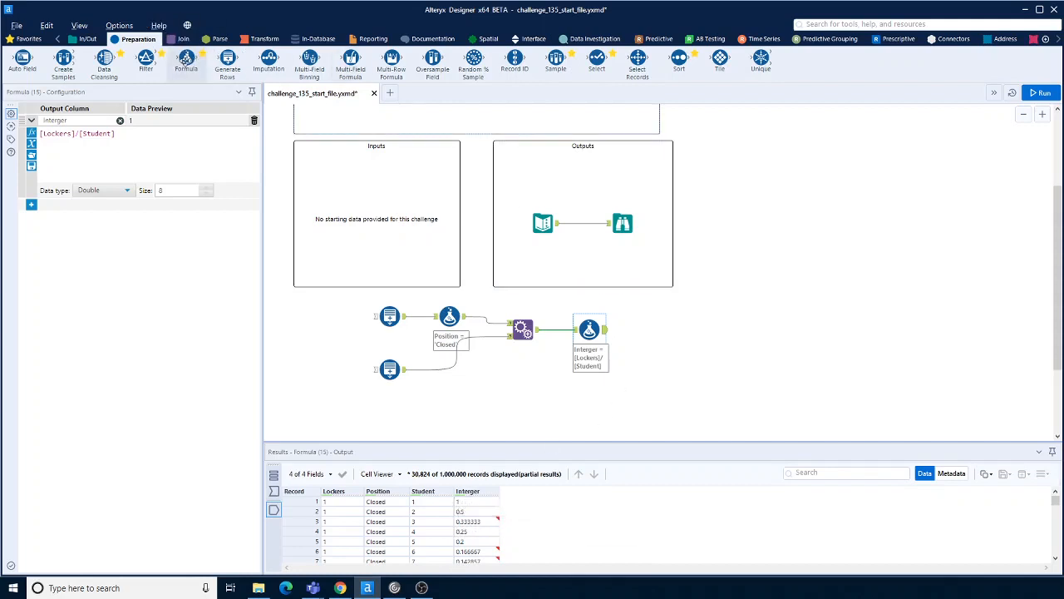
Connect another Formula tool after the Interger formula and add an output column named Decimal
left_click_drag(186, 59, 657, 332)
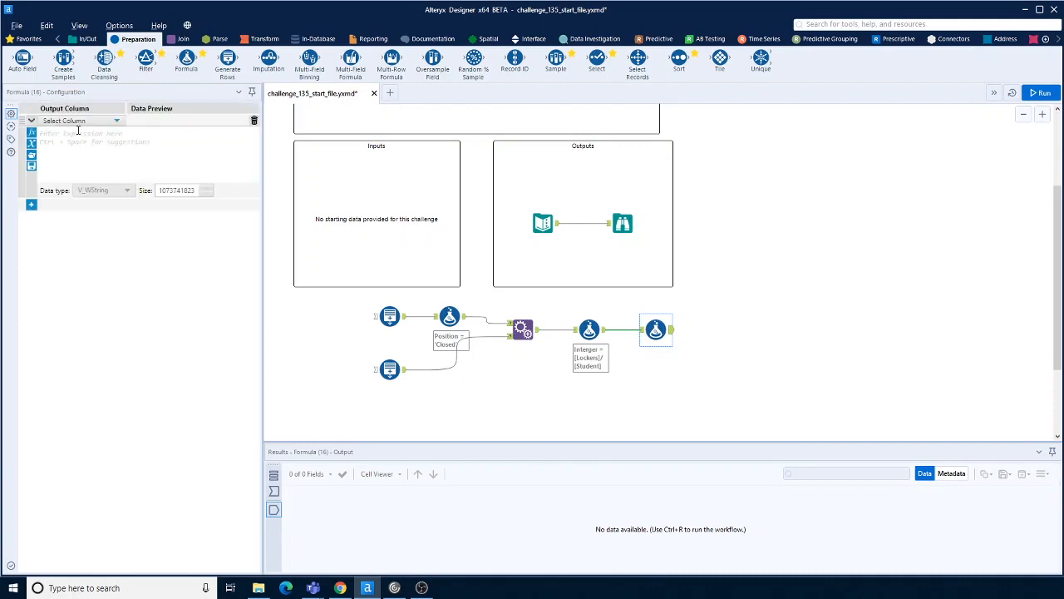
left_click(68, 122)
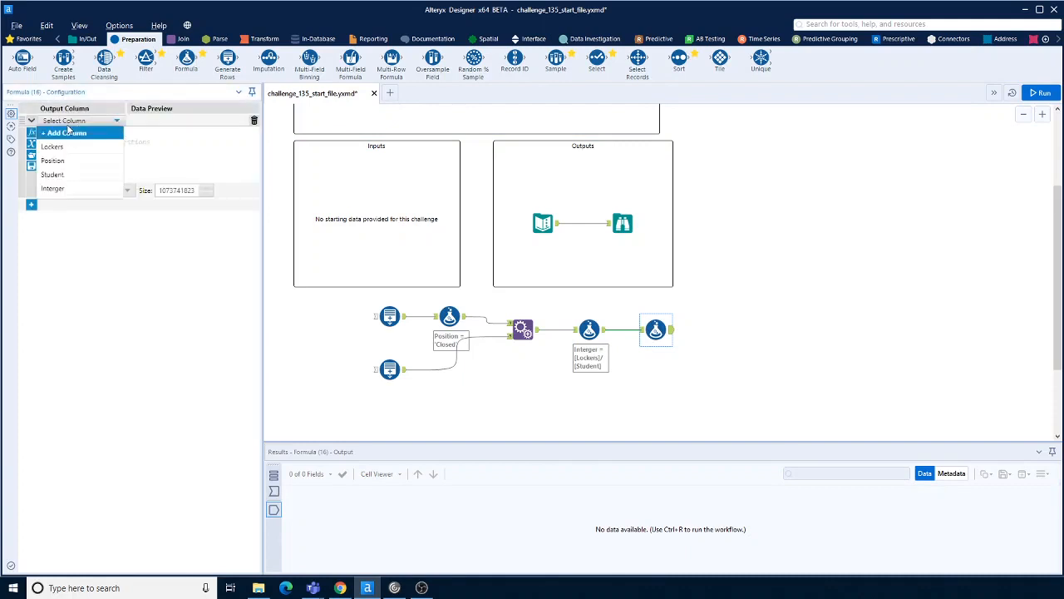
left_click(71, 189)
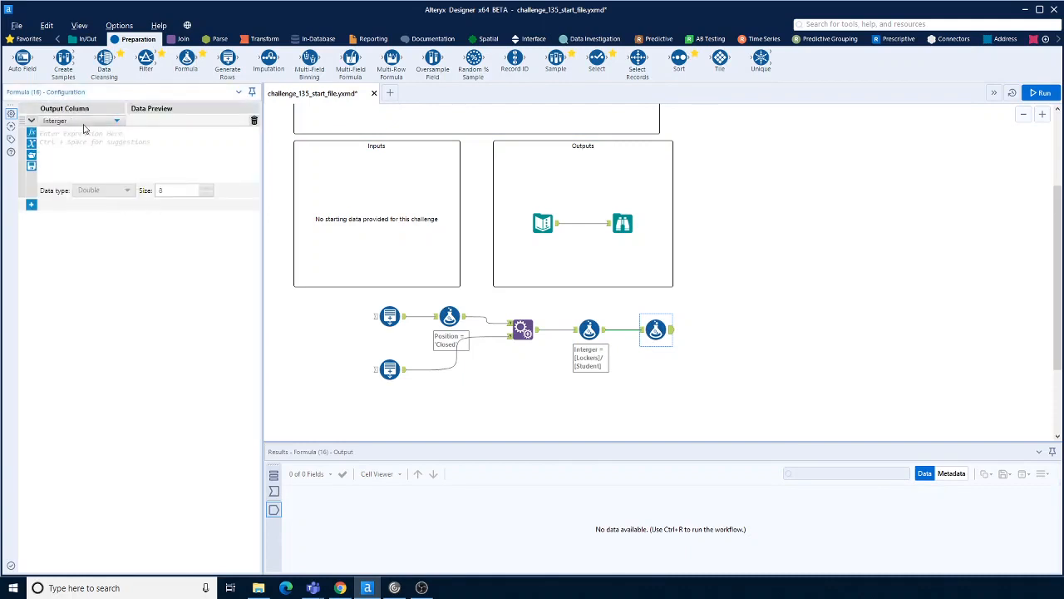
left_click(88, 122)
left_click(75, 135)
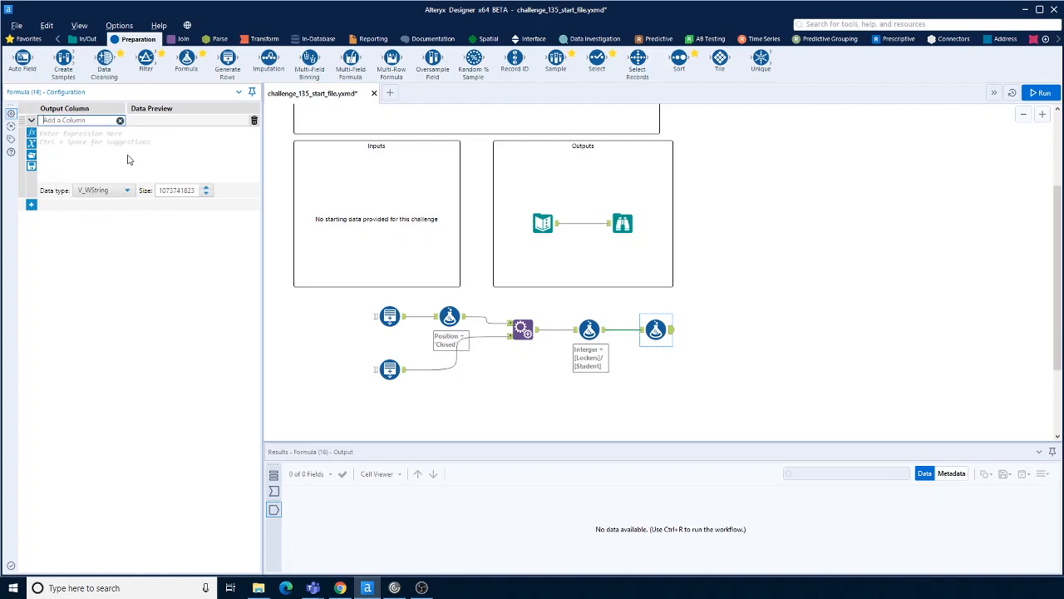
type("Decimal")
Set the Decimal column's expression to ToString([Interger]), removing the numDec argument
left_click(122, 145)
type("To")
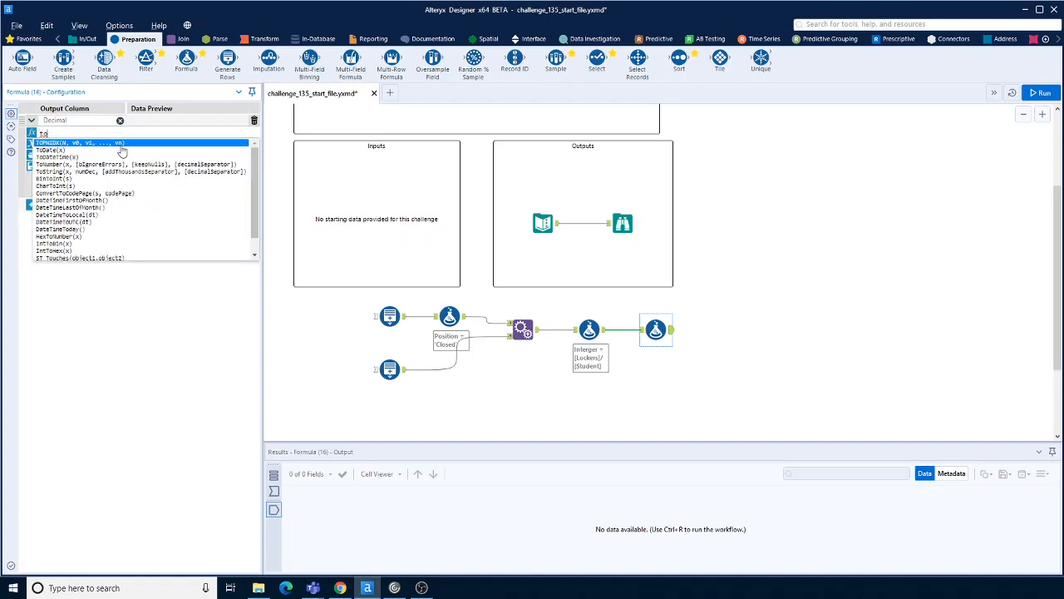
type("st")
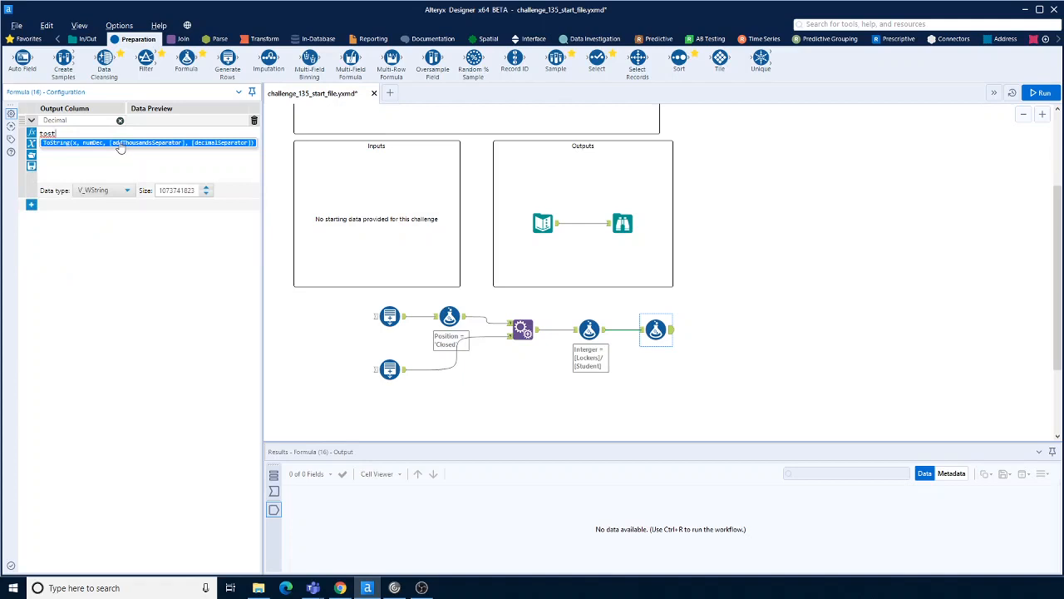
left_click(119, 143)
type("[, numDec)")
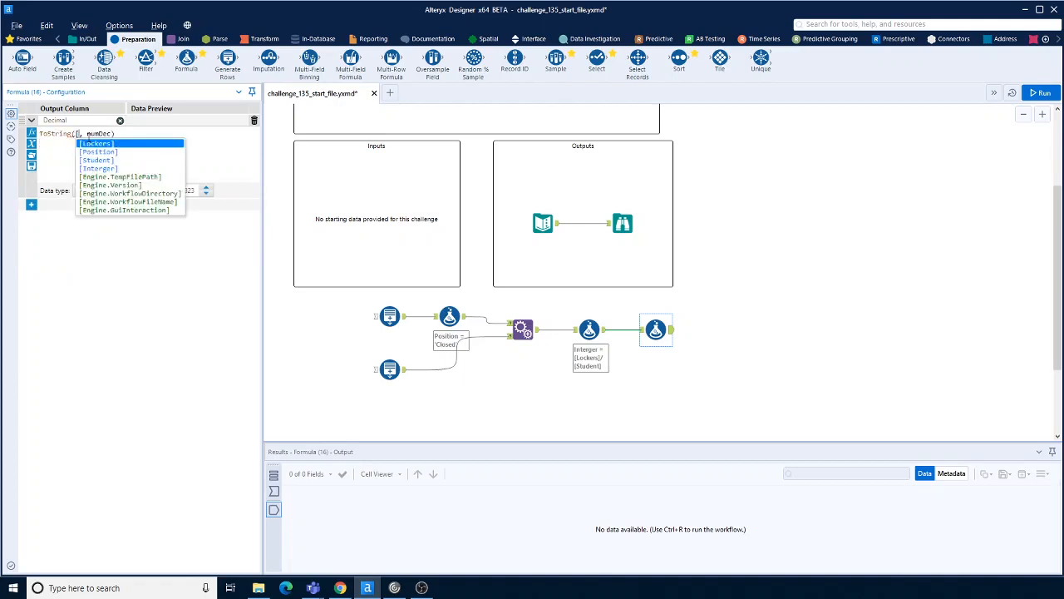
left_click(101, 168)
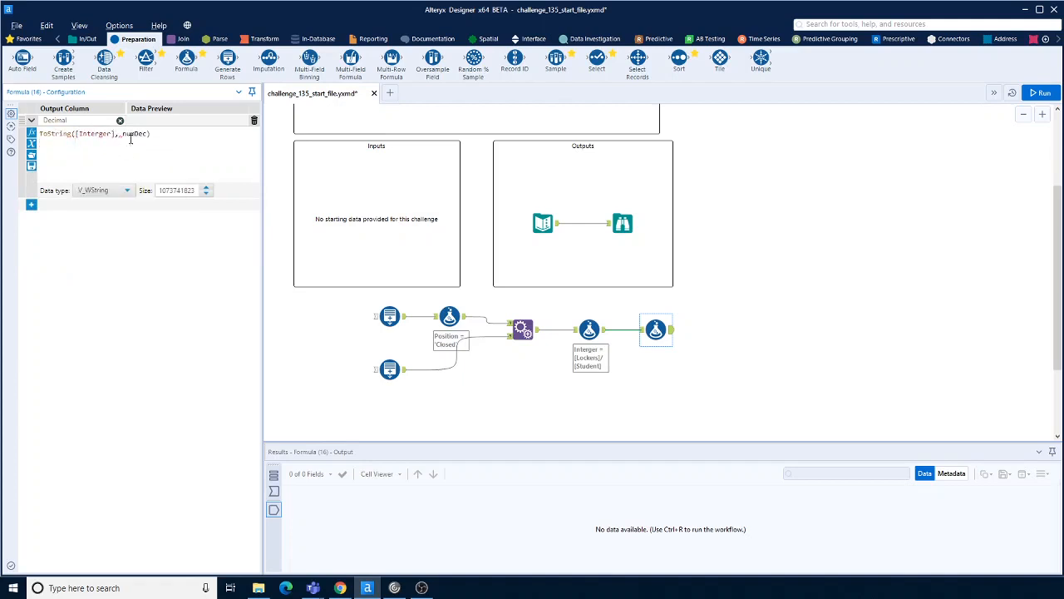
left_click_drag(121, 134, 146, 138)
key("BackSpace")
Set the Decimal column's data type to WString and run the workflow
left_click(129, 191)
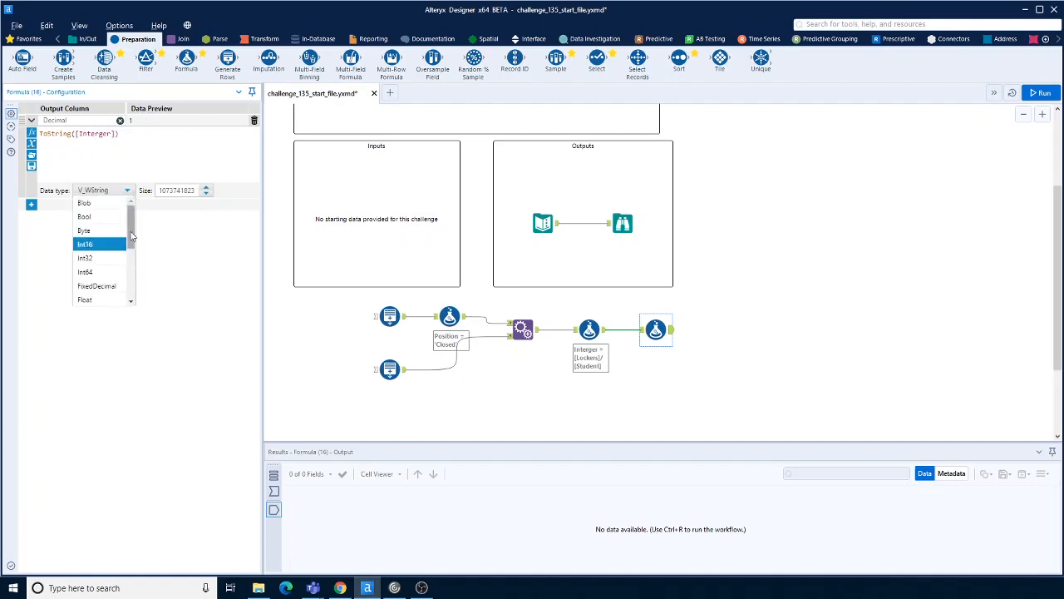
scroll(131, 236, "down", 2)
left_click(105, 275)
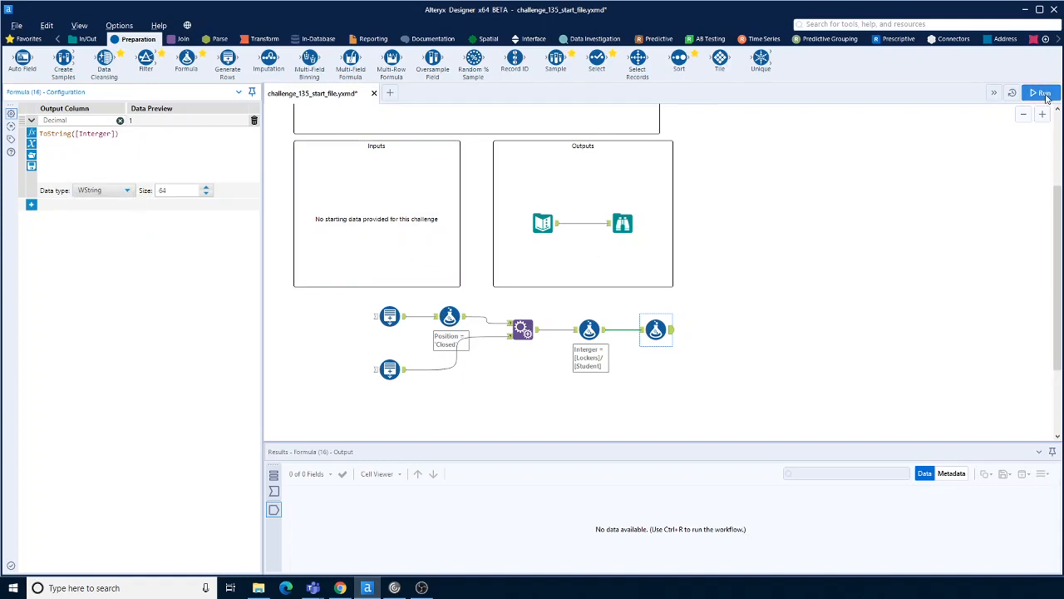
left_click(742, 347)
key("ctrl+r")
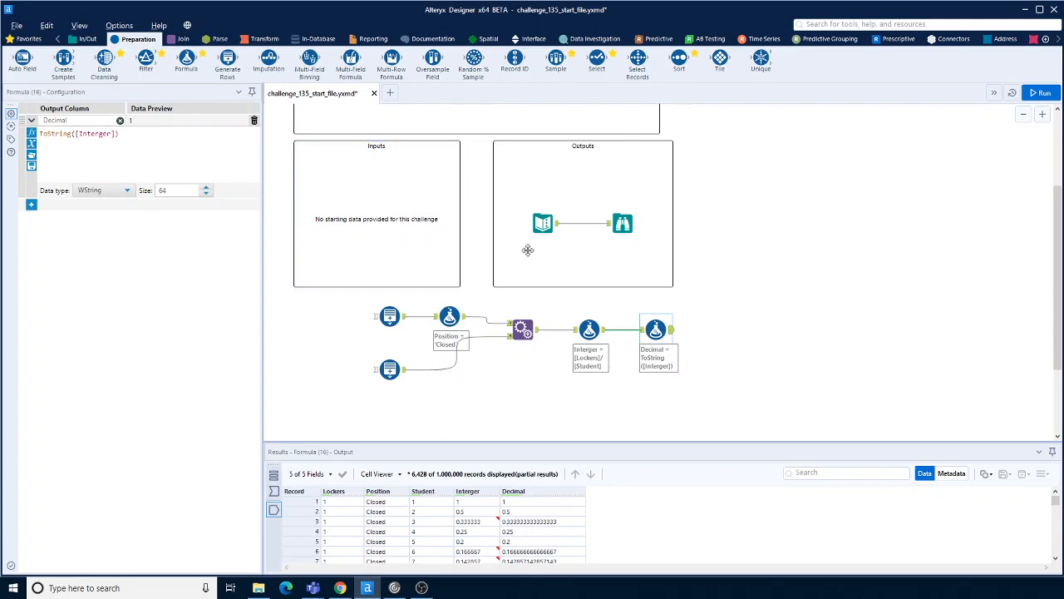
Connect a third Formula tool after the Decimal formula and add an output column named Change
left_click_drag(186, 58, 723, 331)
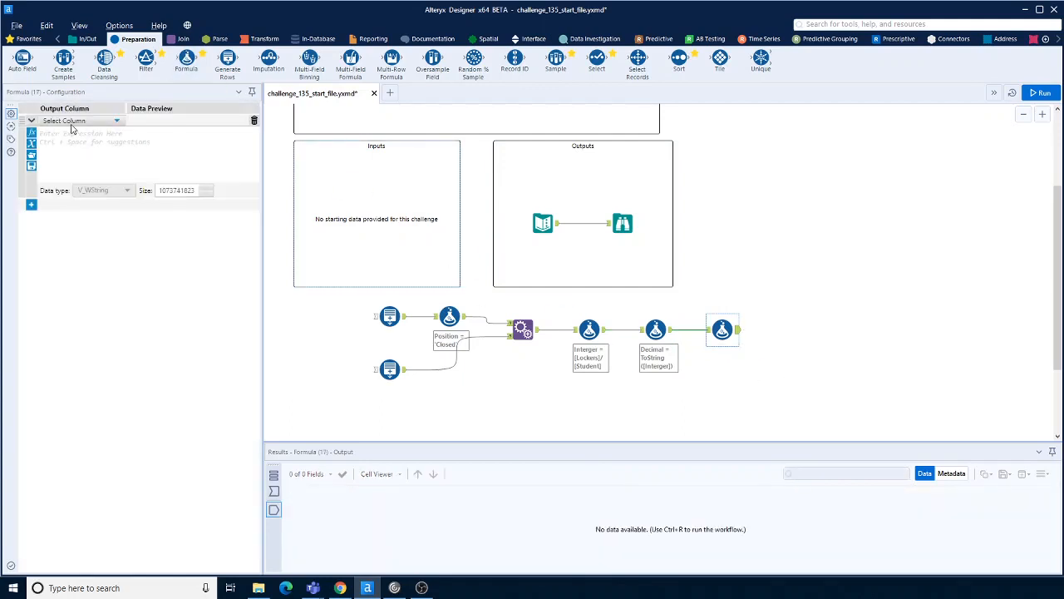
left_click(72, 122)
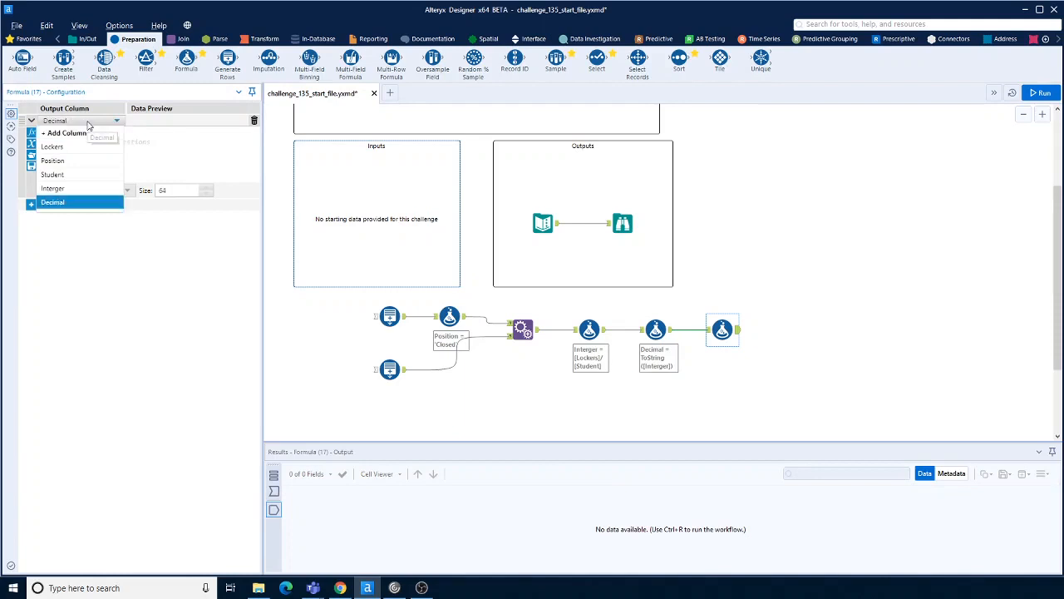
left_click(80, 133)
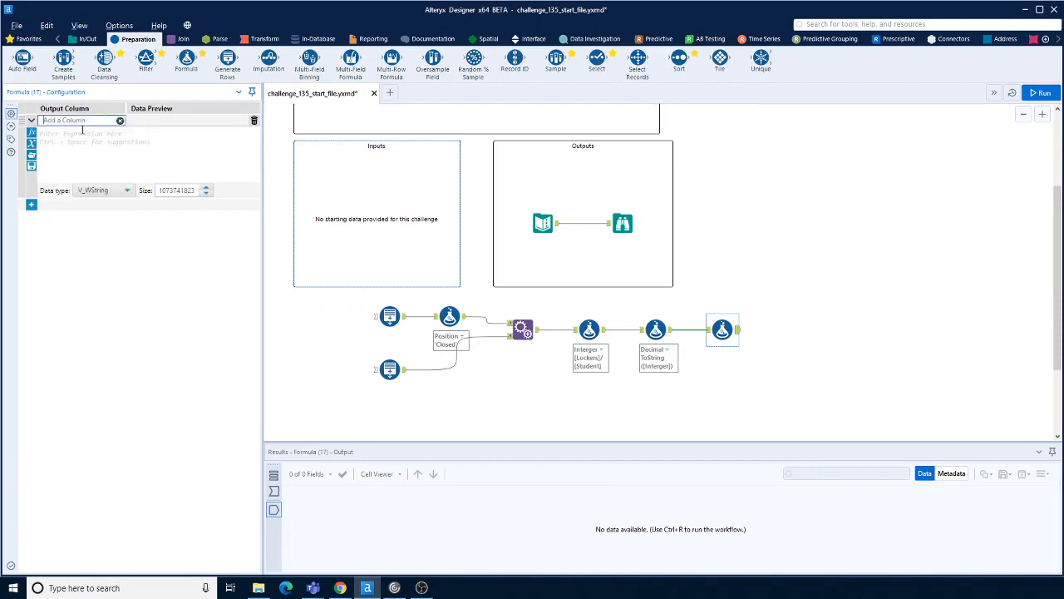
Insert the conditional function template IF c THEN t ELSE f ENDIF as the Change column's expression
left_click(85, 138)
type("[")
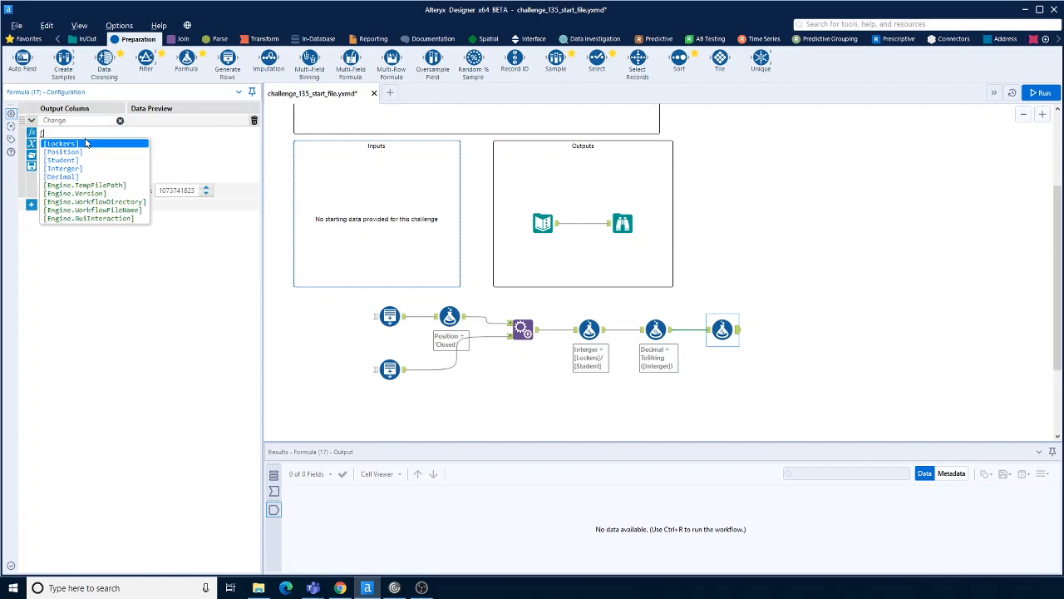
key("BackSpace")
type("if")
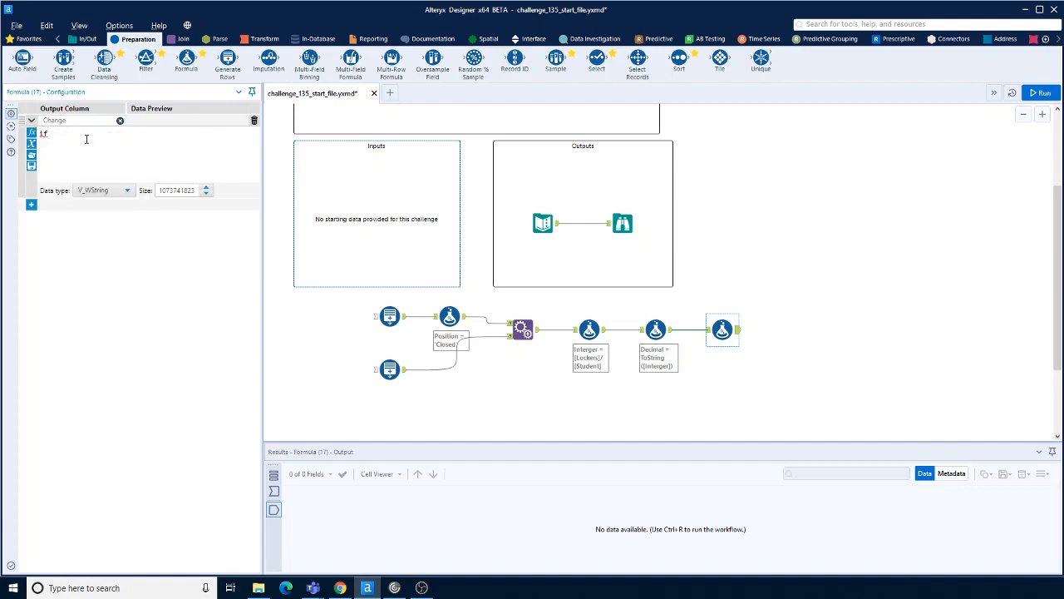
key("BackSpace")
key("BackSpace")
left_click(30, 132)
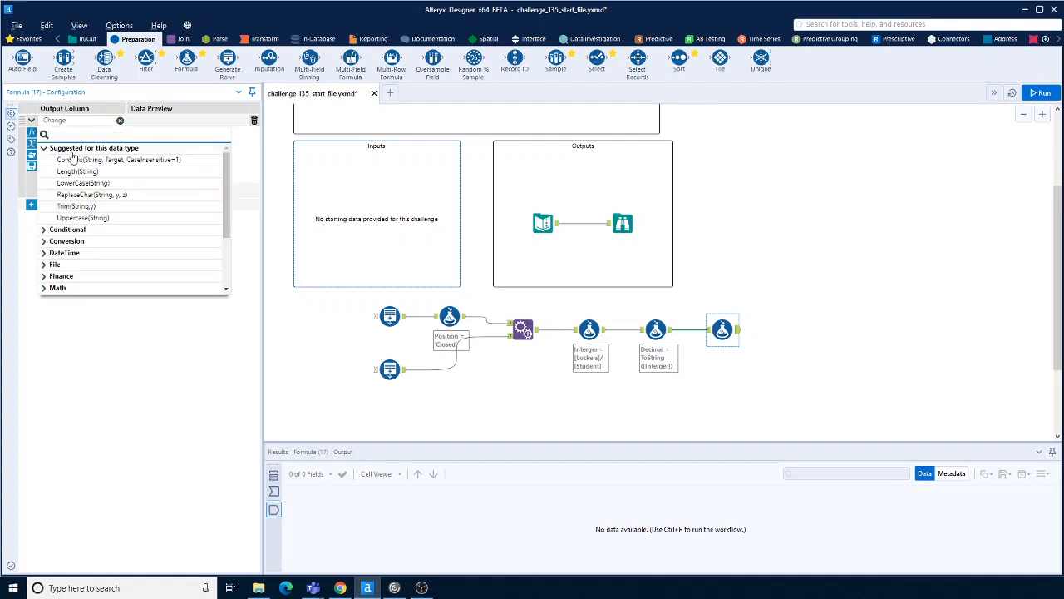
left_click(60, 231)
left_click(76, 160)
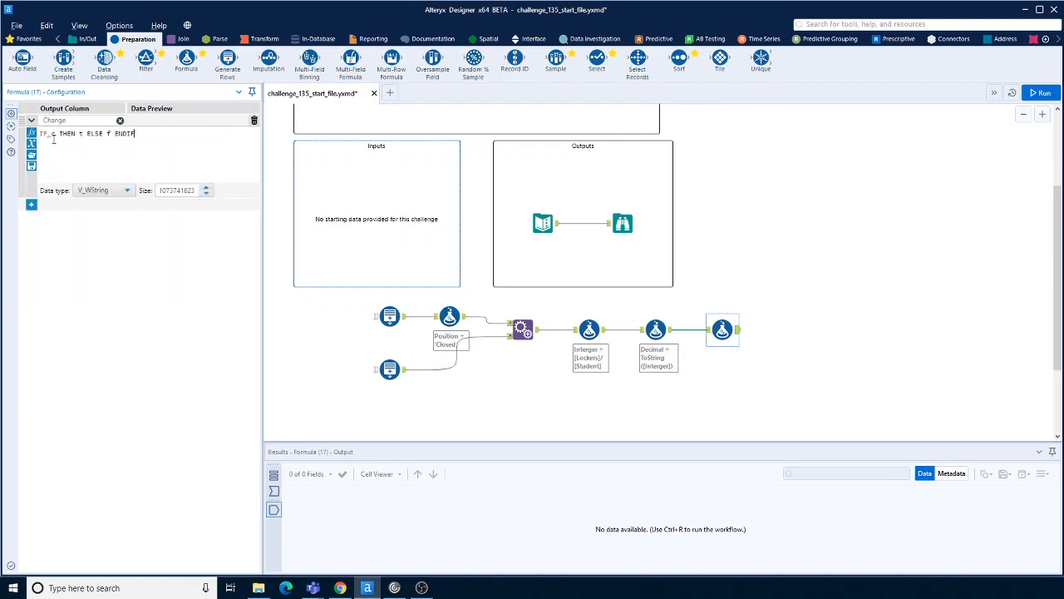
Replace the condition placeholder in the Change expression with Contains([Decimal], '.')
key("BackSpace")
type("[")
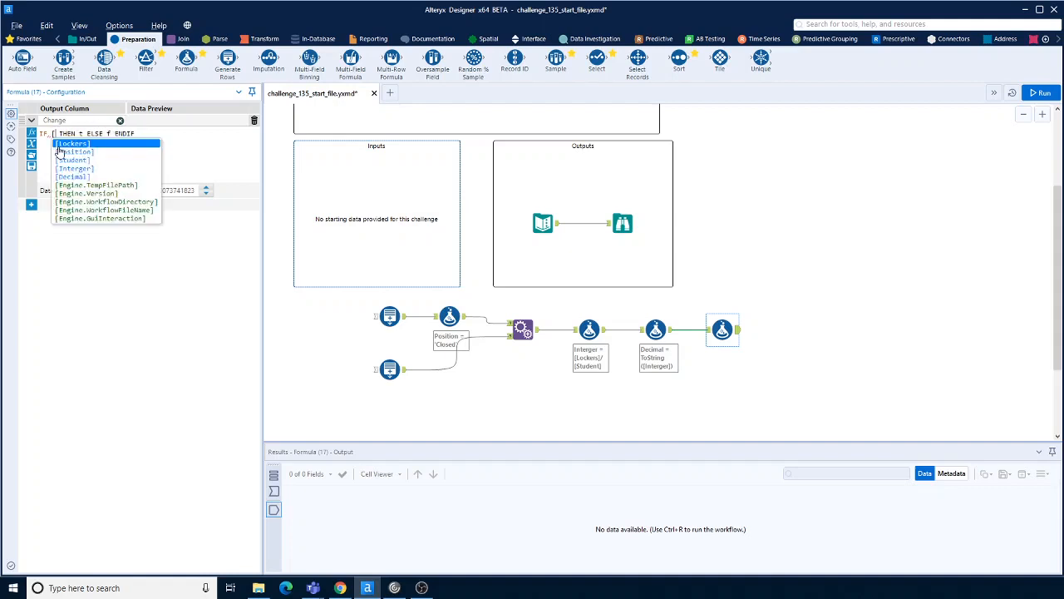
key("BackSpace")
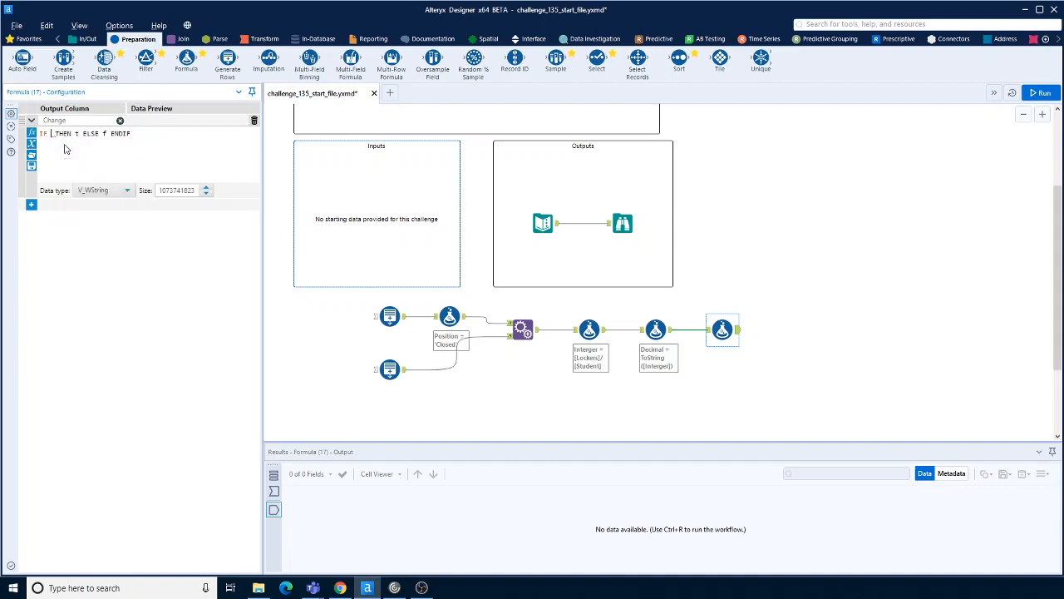
type("cont")
key("Return")
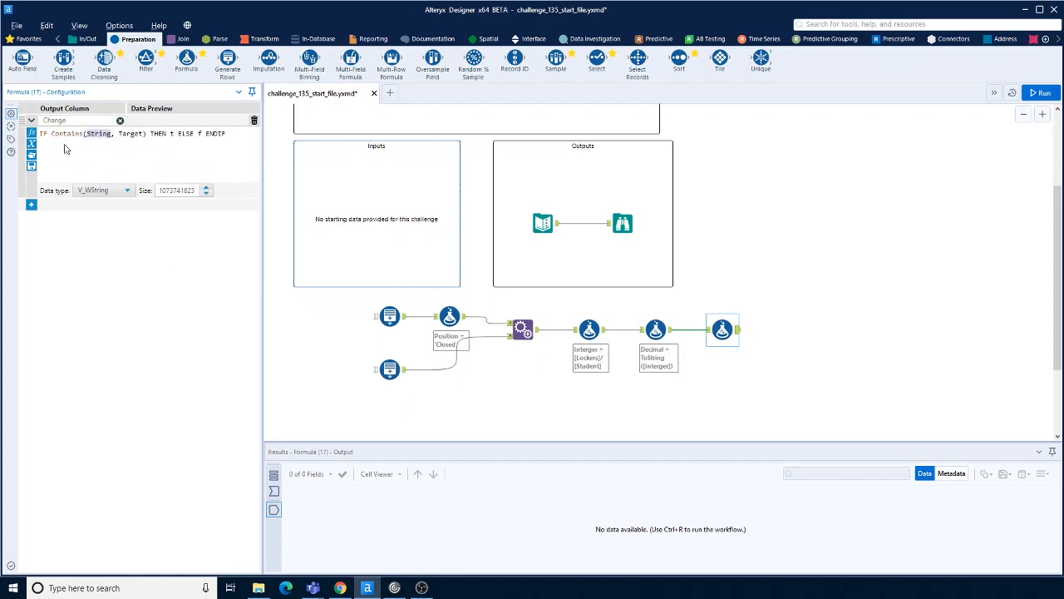
type("[")
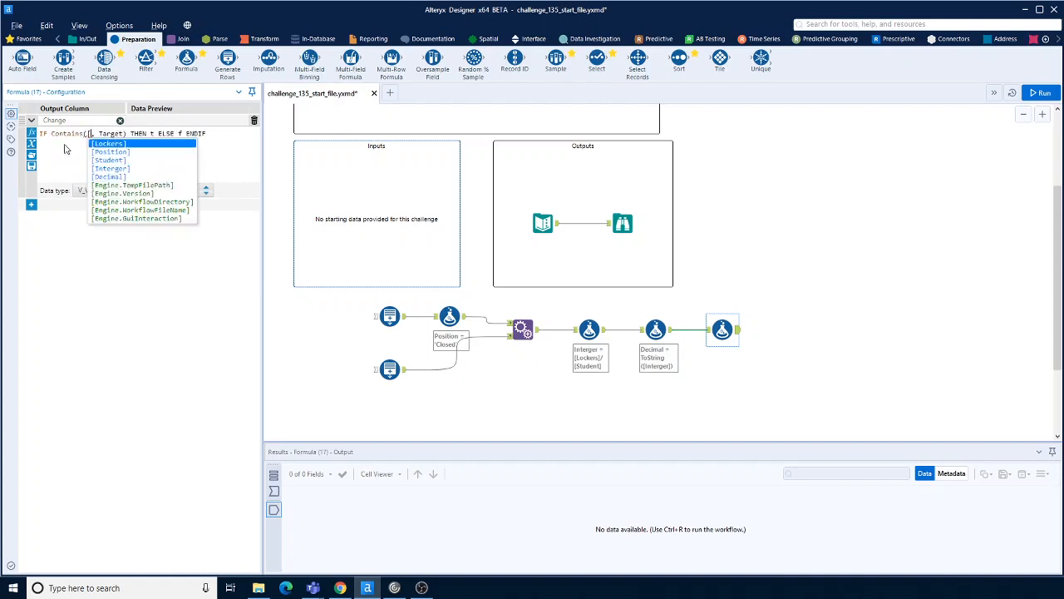
key("Down")
key("Down")
key("Down")
key("Return")
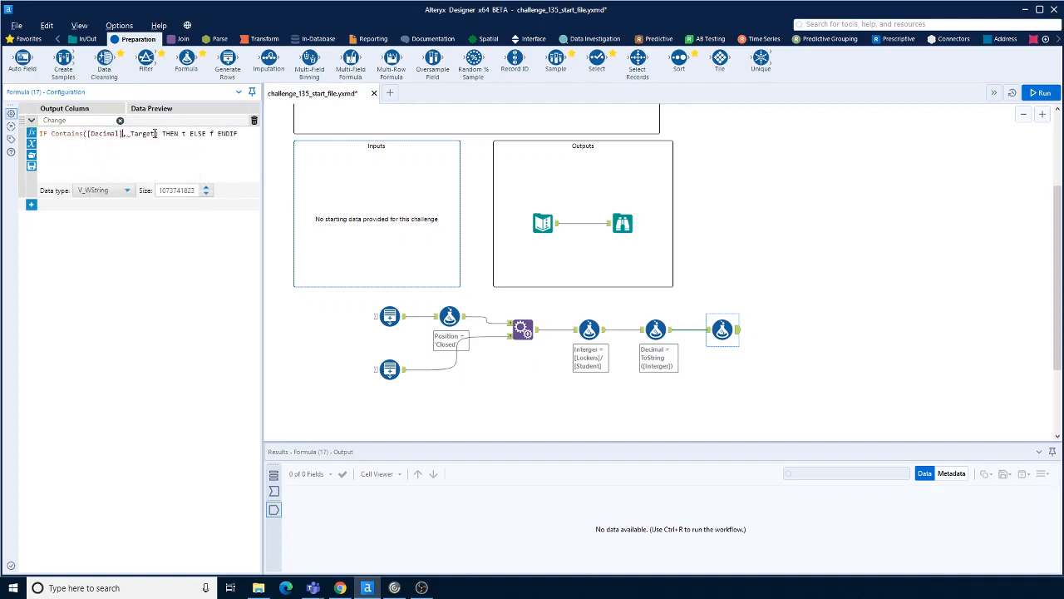
left_click_drag(155, 134, 131, 134)
key("BackSpace")
type("'.")
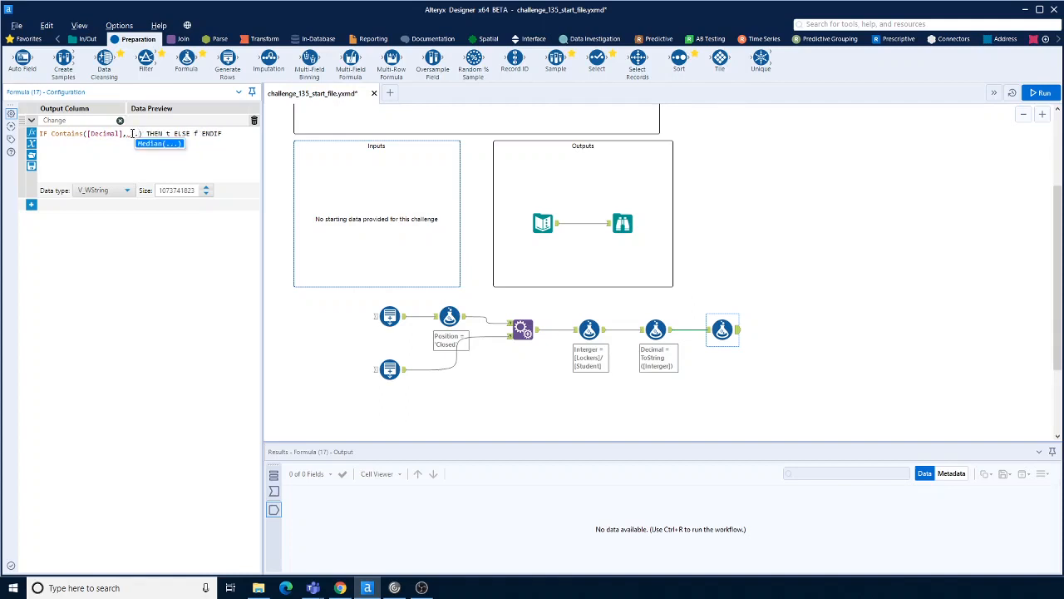
type("'")
Make the Change expression return 'N' when the condition is true and 'Y' otherwise
left_click(175, 133)
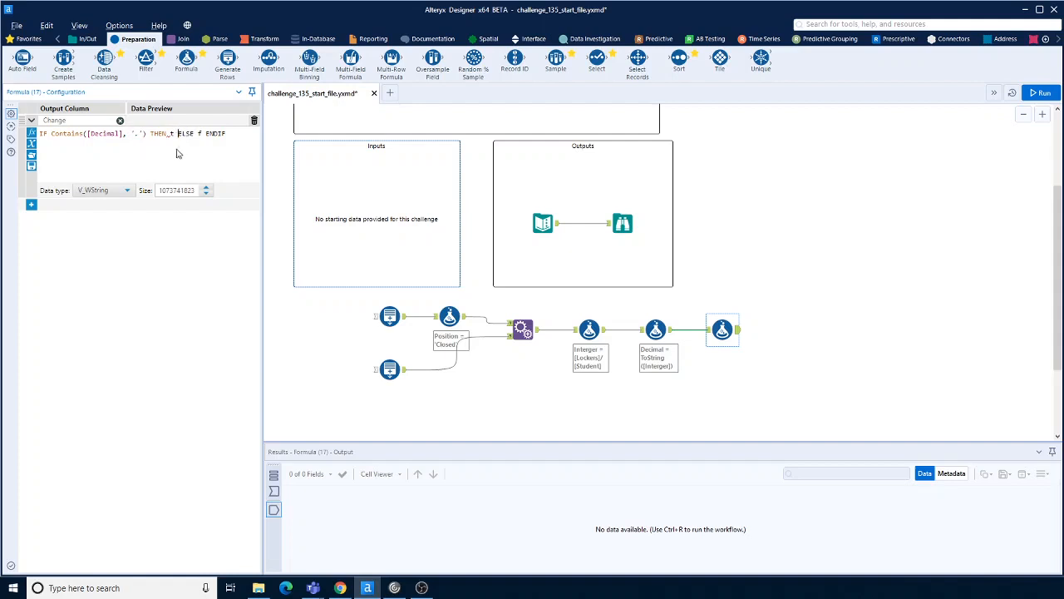
key("BackSpace")
type("'N'")
key("Delete")
type("'Y'")
Set the Change column's data type to WString and run the workflow to review the formula's output
left_click(128, 191)
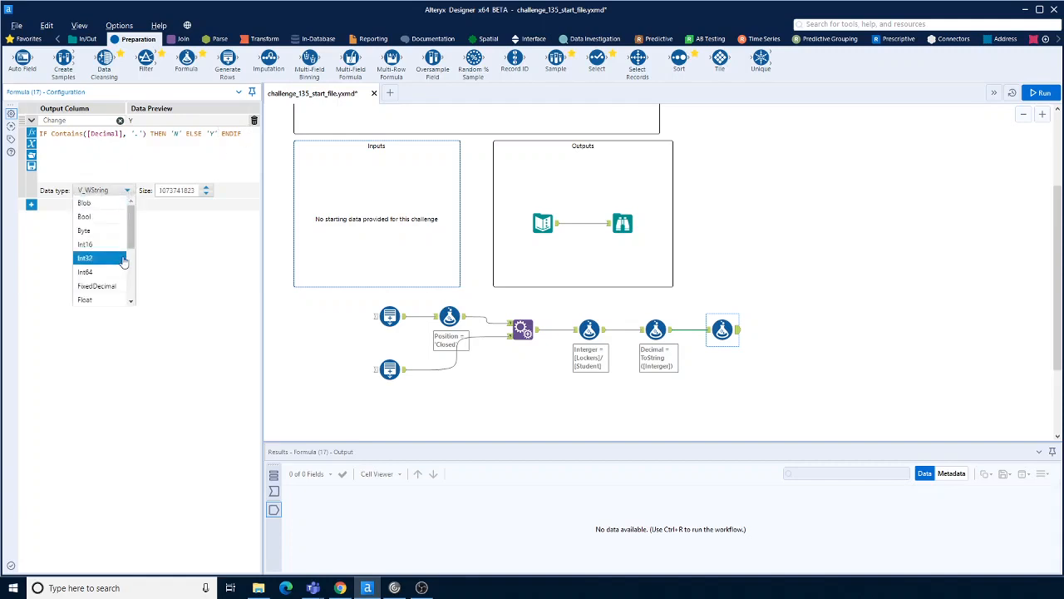
scroll(123, 263, "down", 2)
left_click(110, 283)
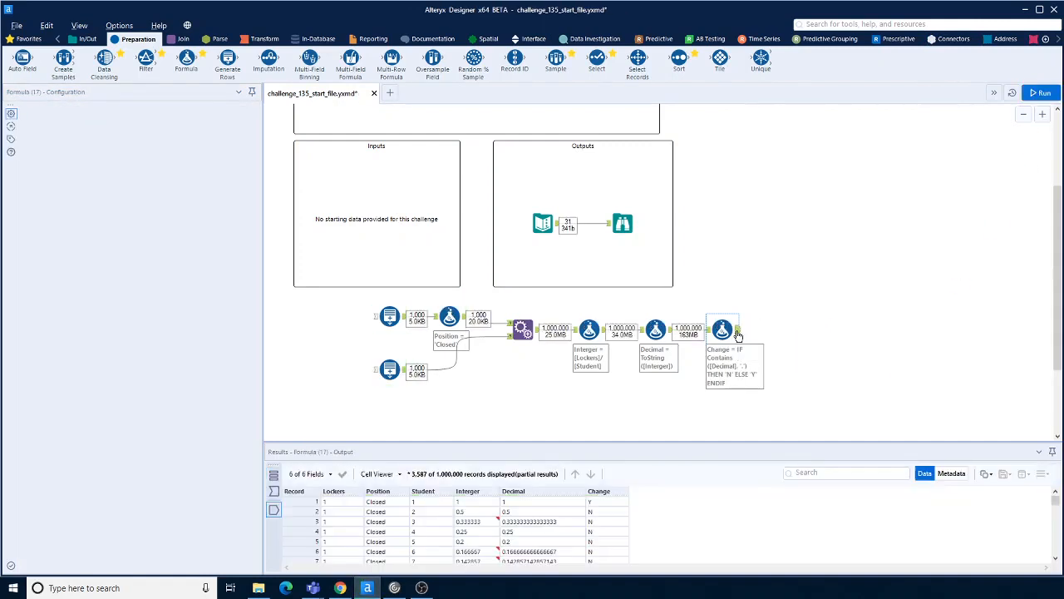
scroll(637, 534, "down", 9)
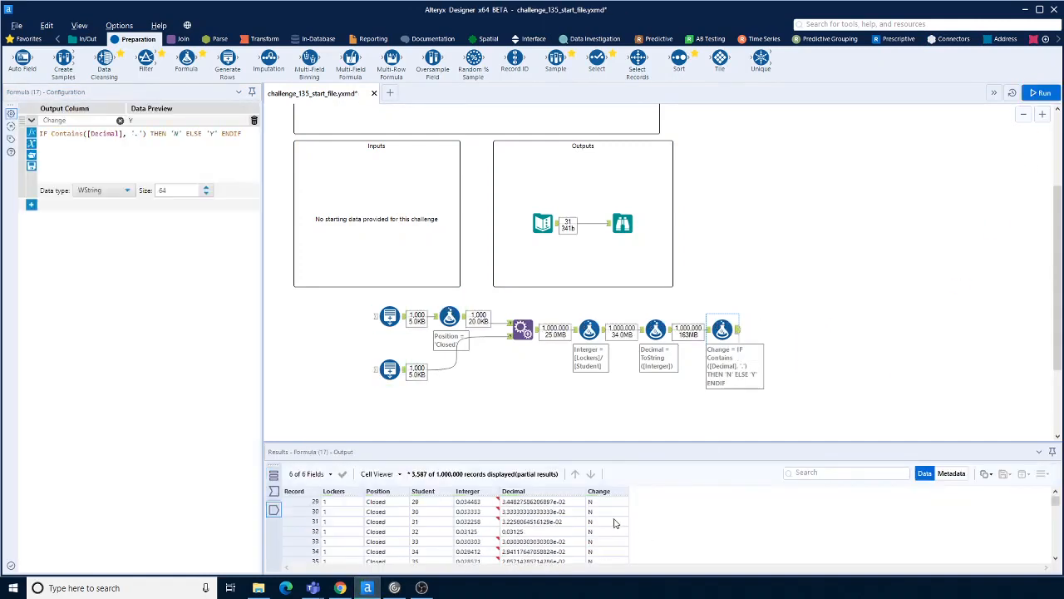
scroll(616, 522, "up", 9)
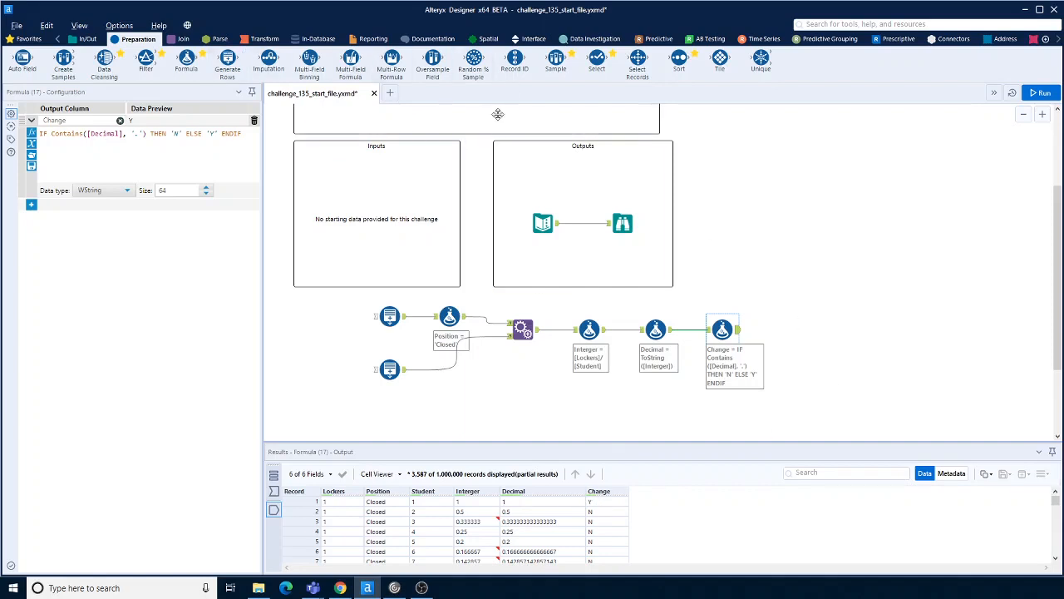
Connect a Multi-Row Formula tool after the Change formula, set to update the existing Position field grouped by Lockers
left_click_drag(391, 58, 790, 330)
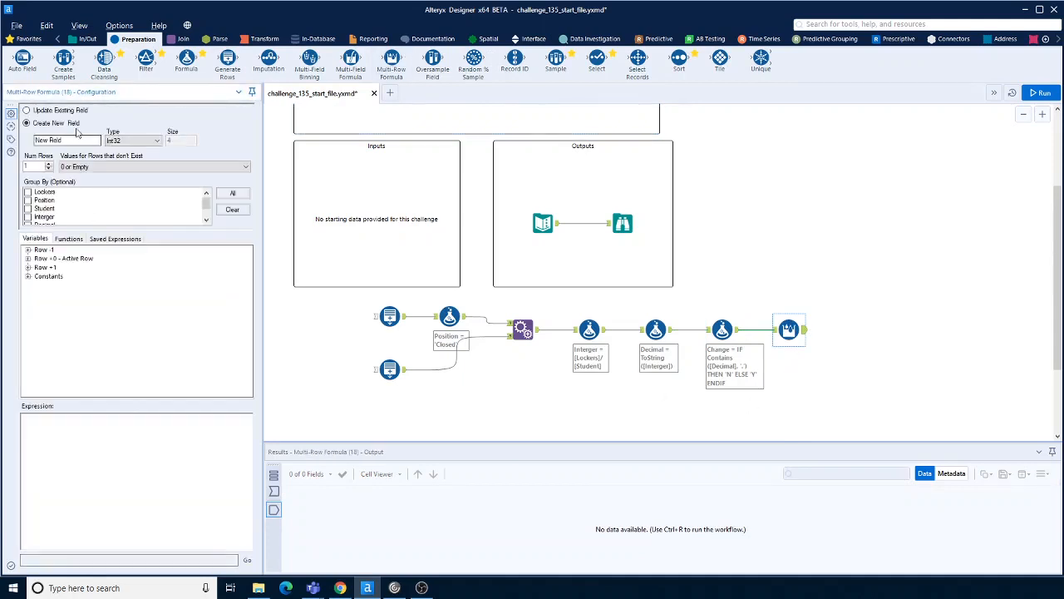
left_click(27, 110)
left_click(96, 136)
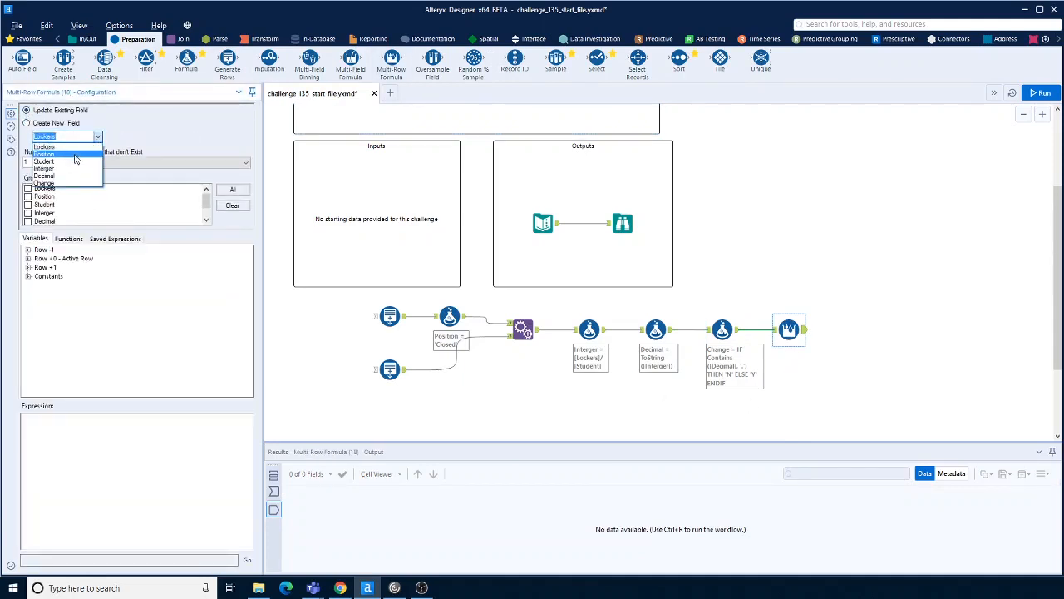
left_click(77, 157)
left_click(33, 189)
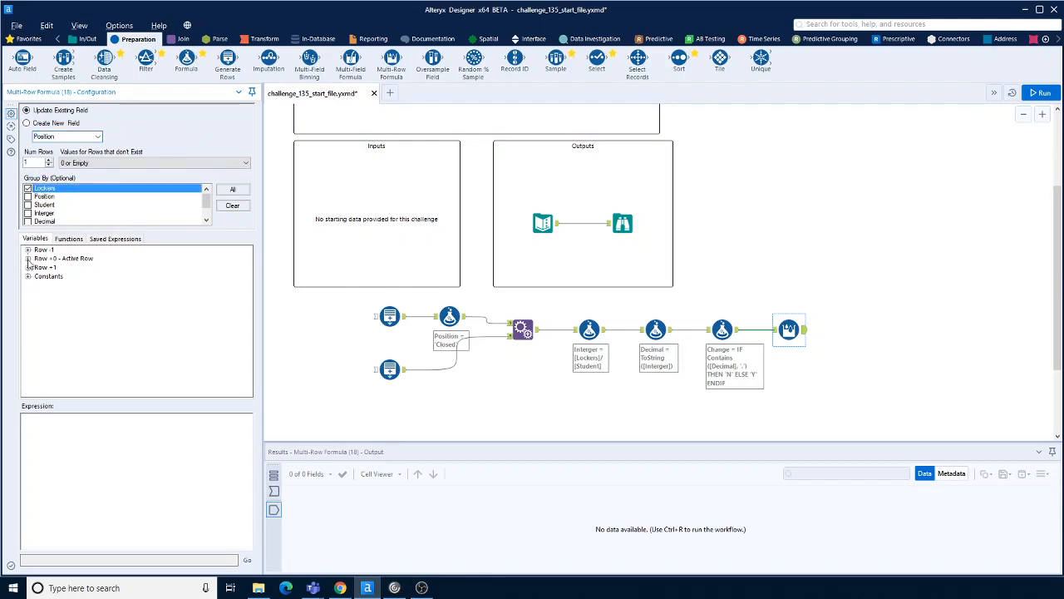
Insert the IF c THEN t ELSEIF c2 THEN t2 ELSE f ENDIF template and split it into three lines, one per branch
left_click(69, 238)
left_click(29, 249)
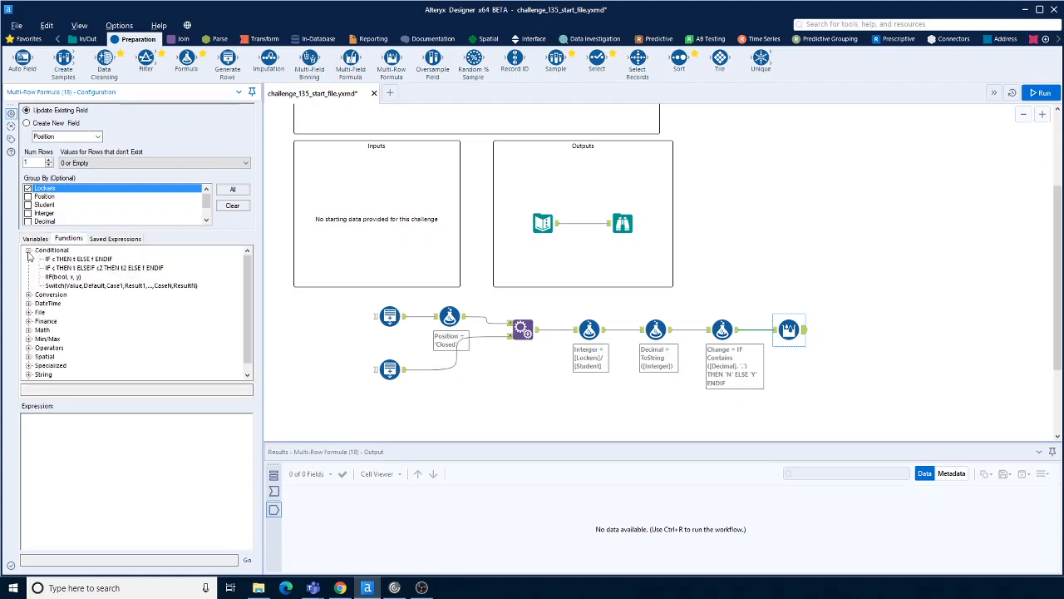
double_click(98, 267)
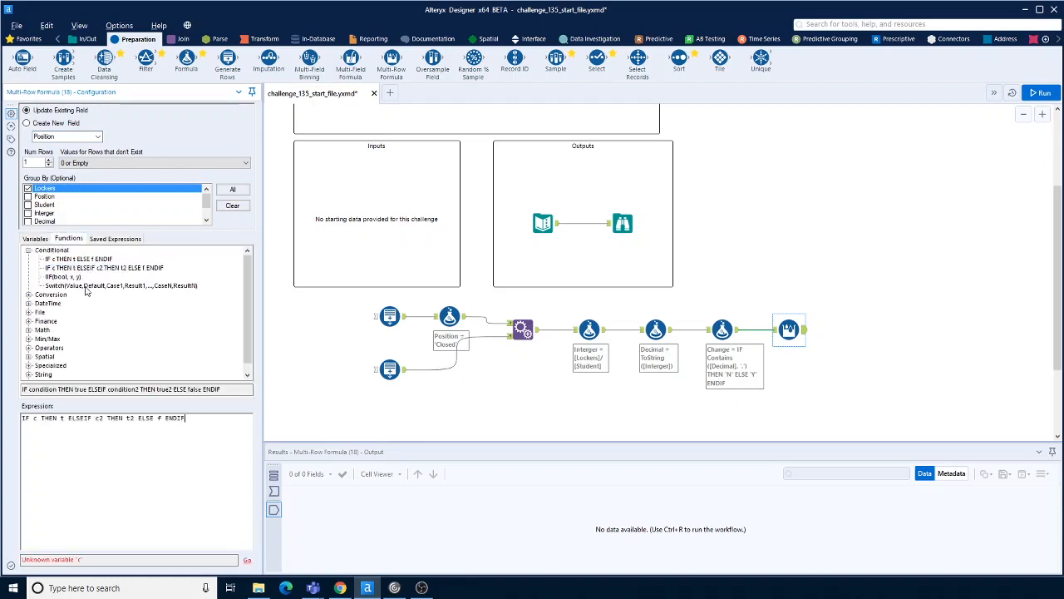
left_click(67, 419)
key("Return")
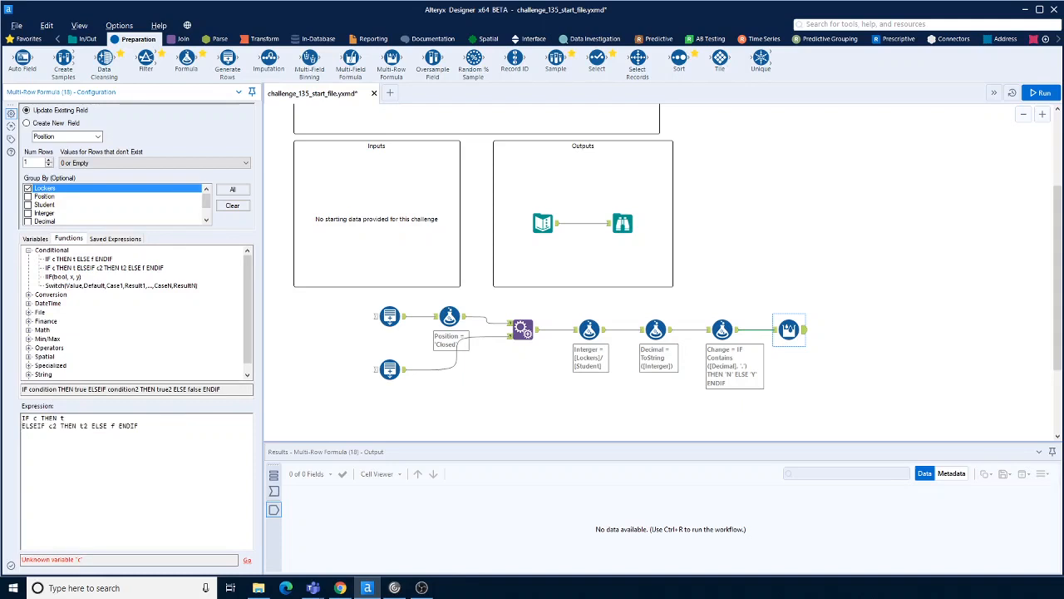
left_click(90, 426)
key("Return")
Replace the first condition placeholder with the active row's [Change]='Y' followed by and, checking the incoming data for reference
left_click(775, 330)
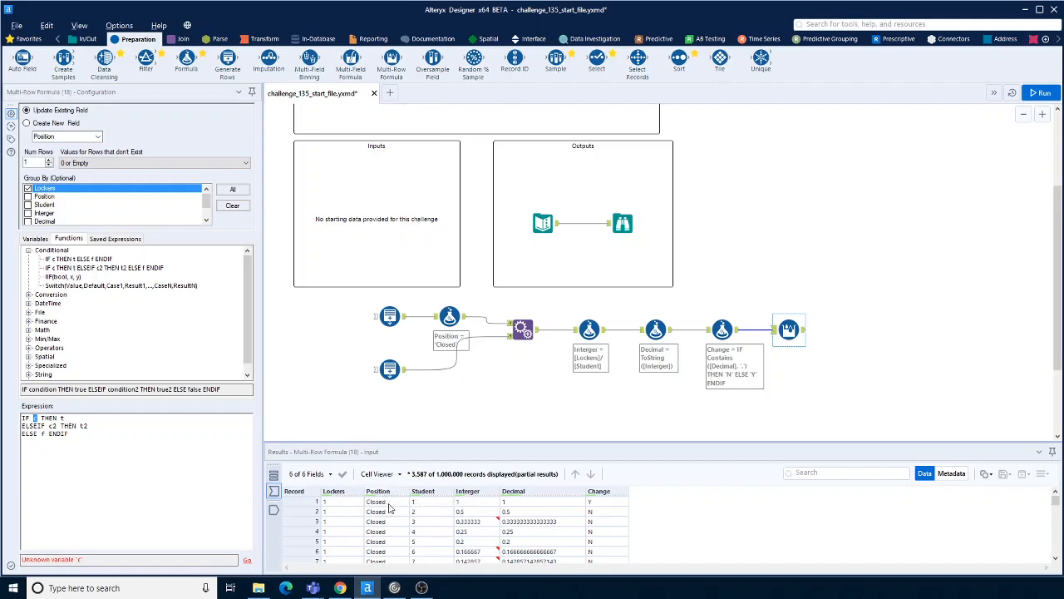
type("[")
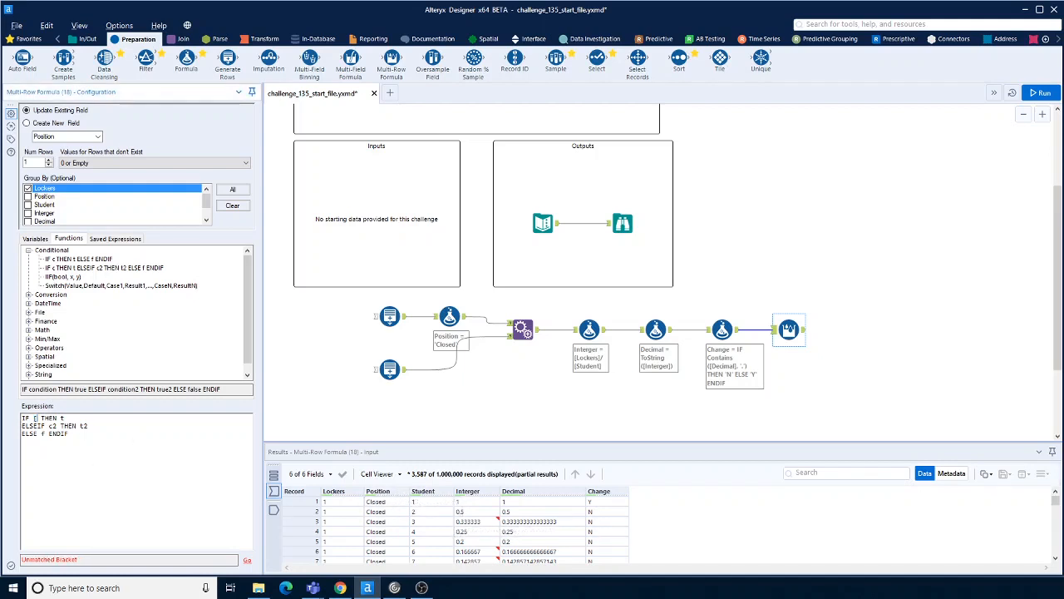
type("cr")
left_click(40, 240)
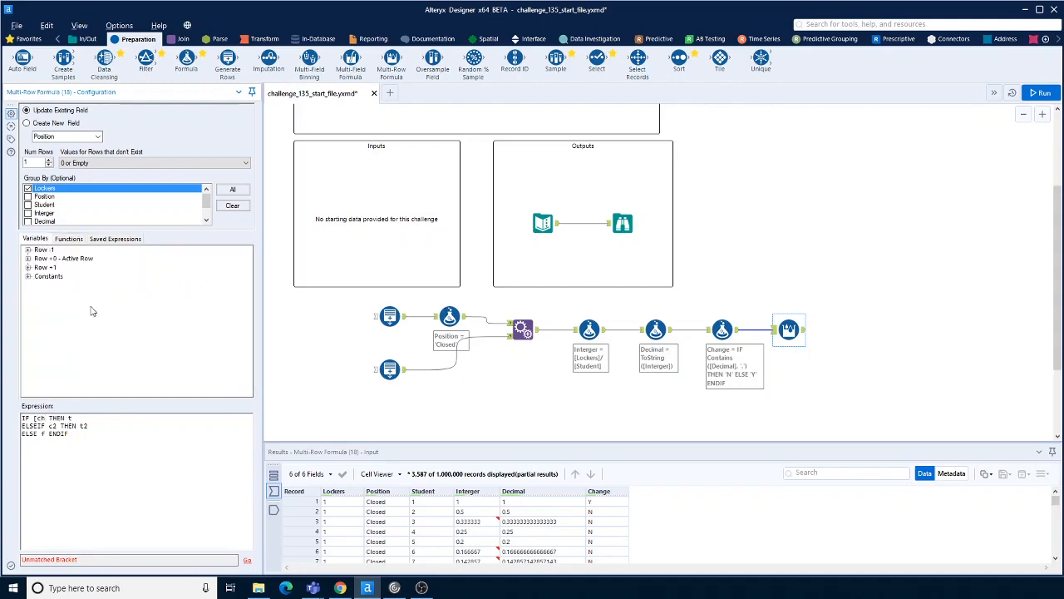
mouse_move(45, 420)
left_mouse_down()
mouse_move(25, 420)
mouse_move(39, 419)
left_mouse_up()
key("BackSpace")
left_click(28, 258)
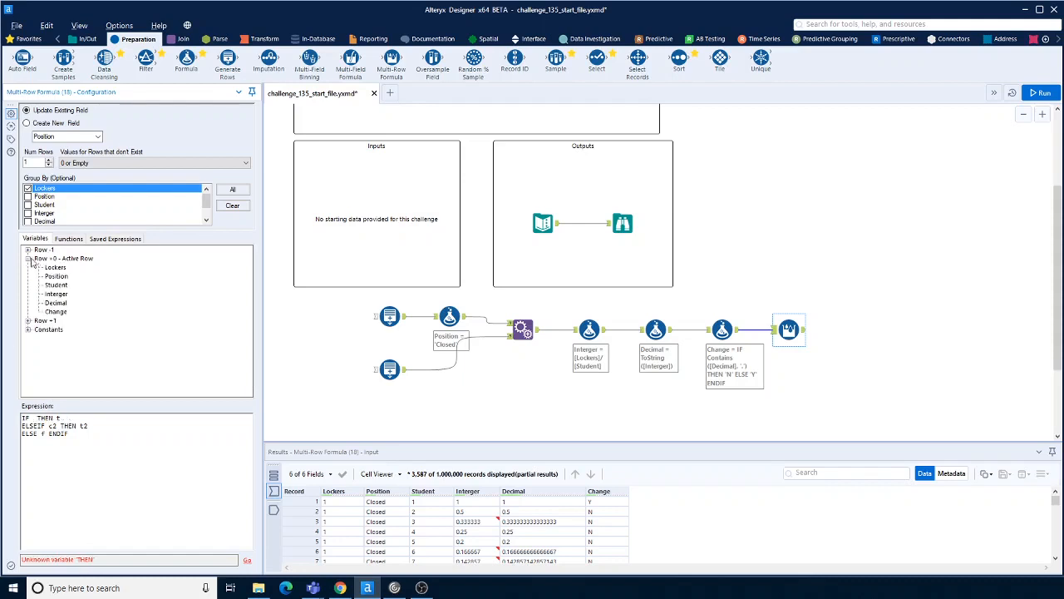
double_click(59, 313)
type("='Y' and")
Complete the IF branch with [Row-1:Position] = 'Closed' THEN 'Open'
left_click(29, 249)
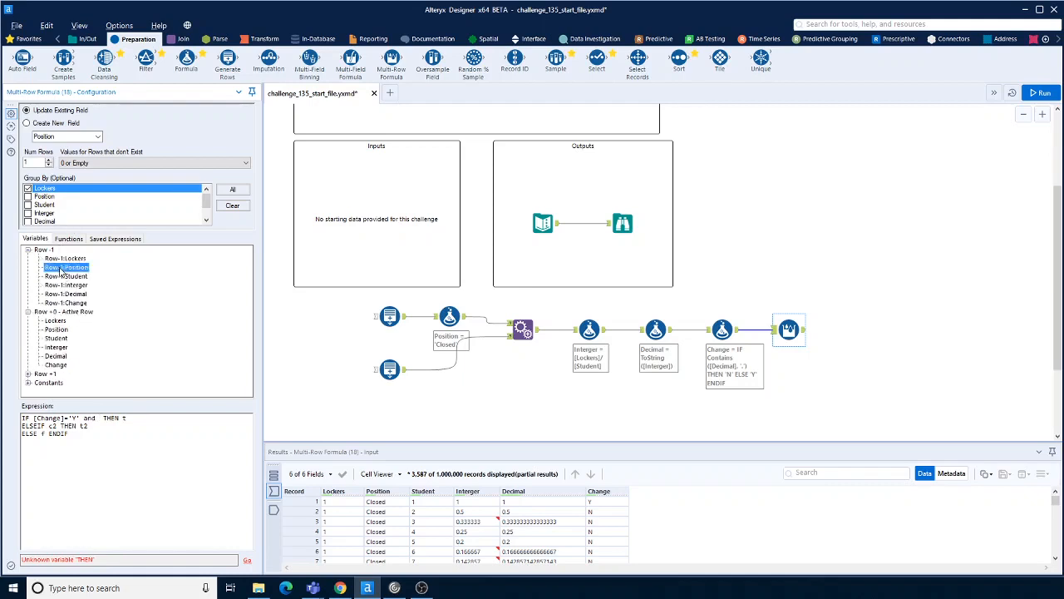
double_click(65, 266)
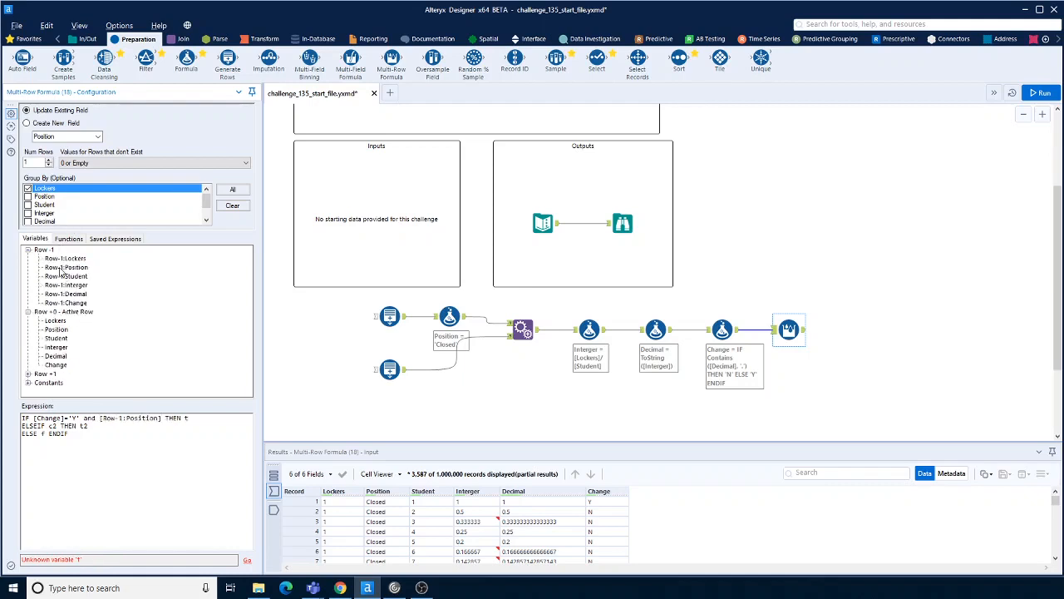
type("= 'Closed' THEN 'Open'")
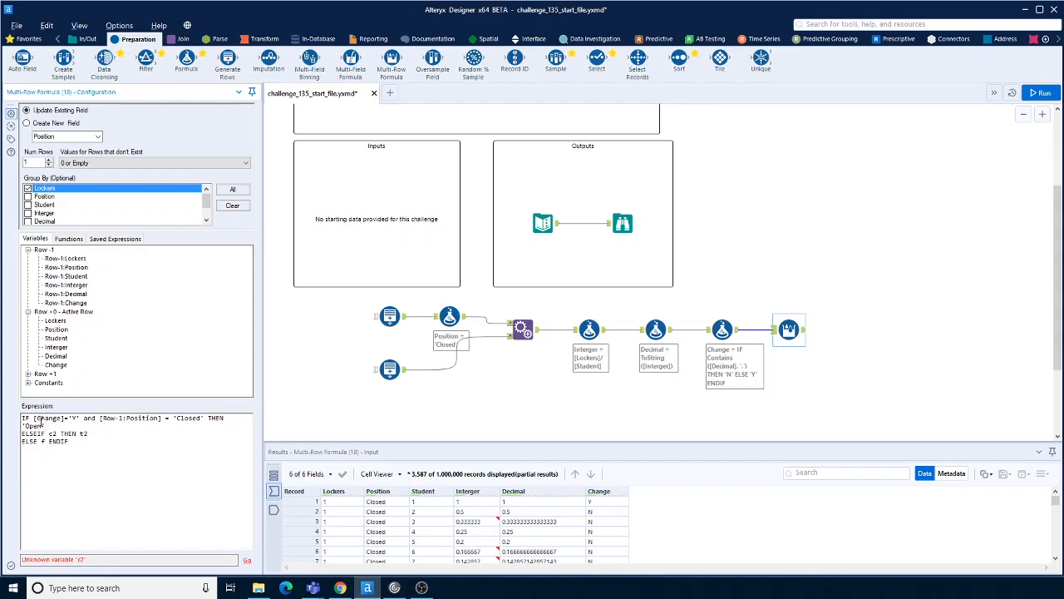
Copy the IF branch's condition and result over the ELSEIF branch's placeholders c2 THEN t2
left_click_drag(43, 425, 35, 419)
key("ctrl+c")
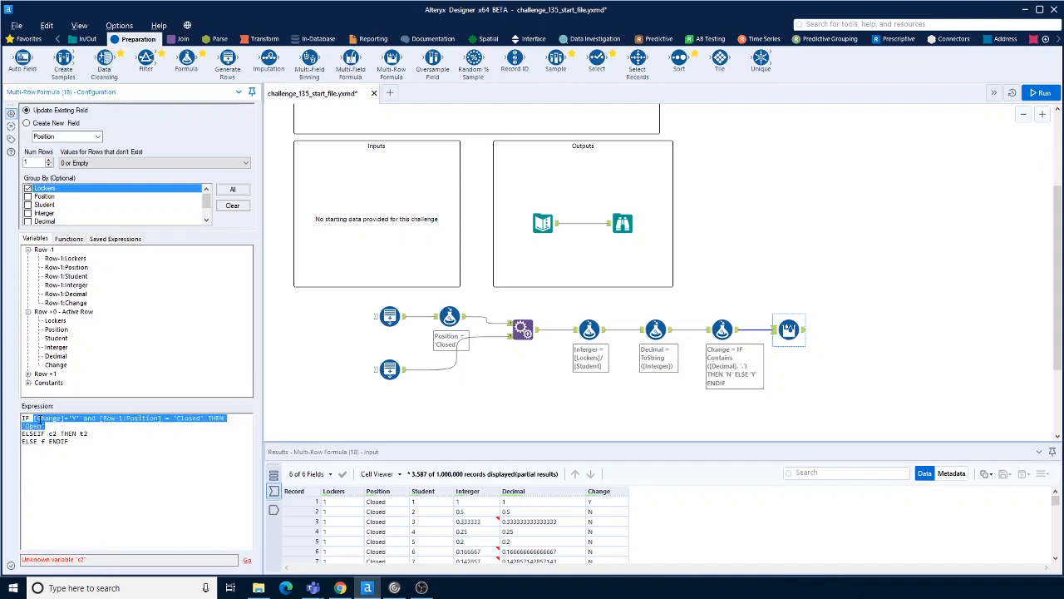
double_click(53, 433)
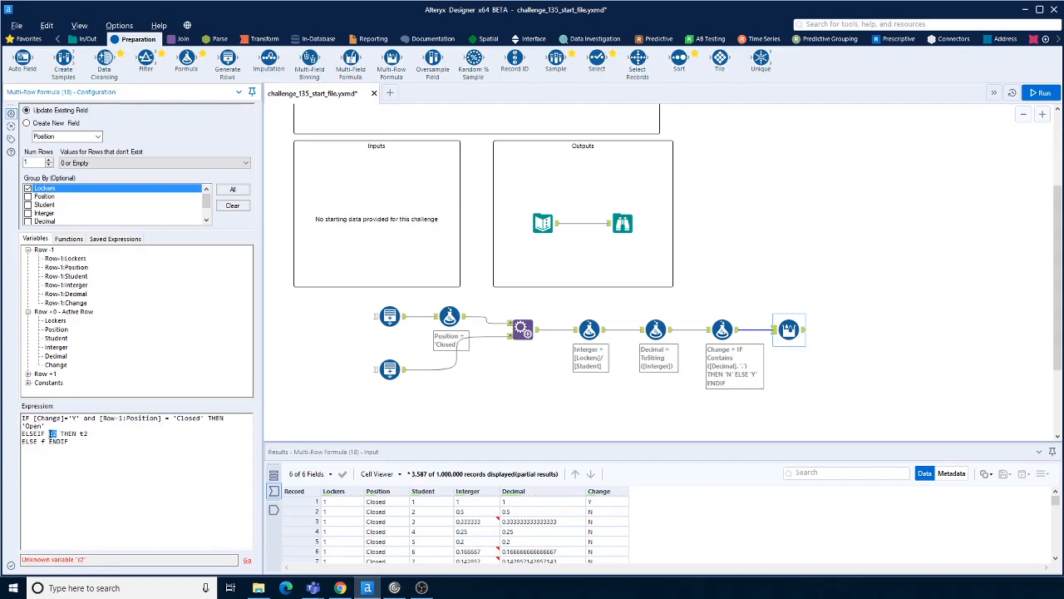
left_click_drag(88, 433, 49, 434)
key("ctrl+v")
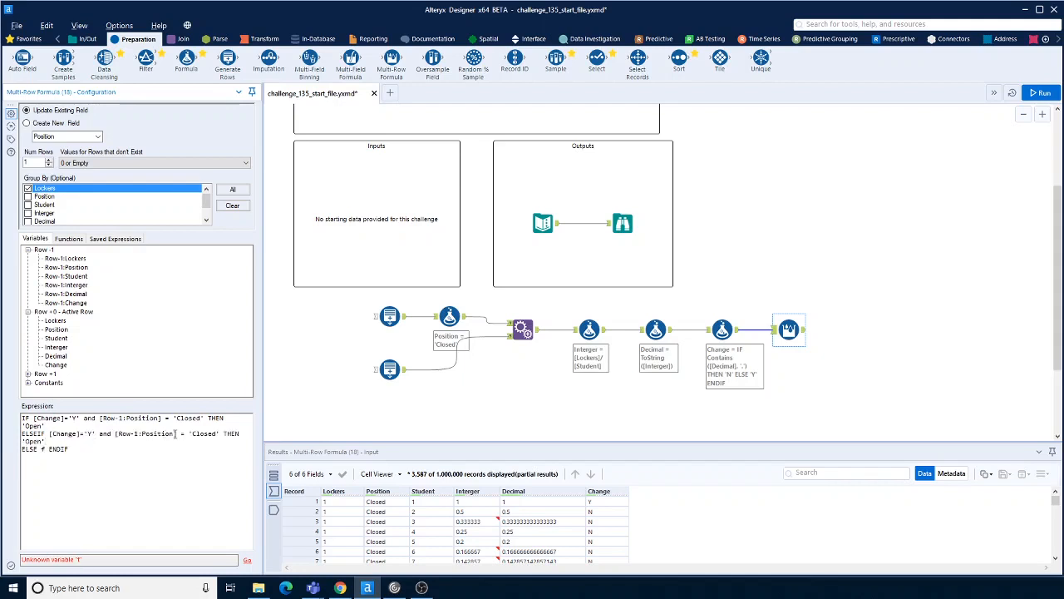
Change the ELSEIF branch to test [Row-1:Position] = 'Open' and return 'Closed'
key("BackSpace")
key("BackSpace")
key("BackSpace")
key("BackSpace")
key("BackSpace")
key("BackSpace")
type("Open")
key("BackSpace")
type("lo")
Set the ELSE result to [Row-1:Position] and run the workflow to check the Position values
key("BackSpace")
double_click(81, 269)
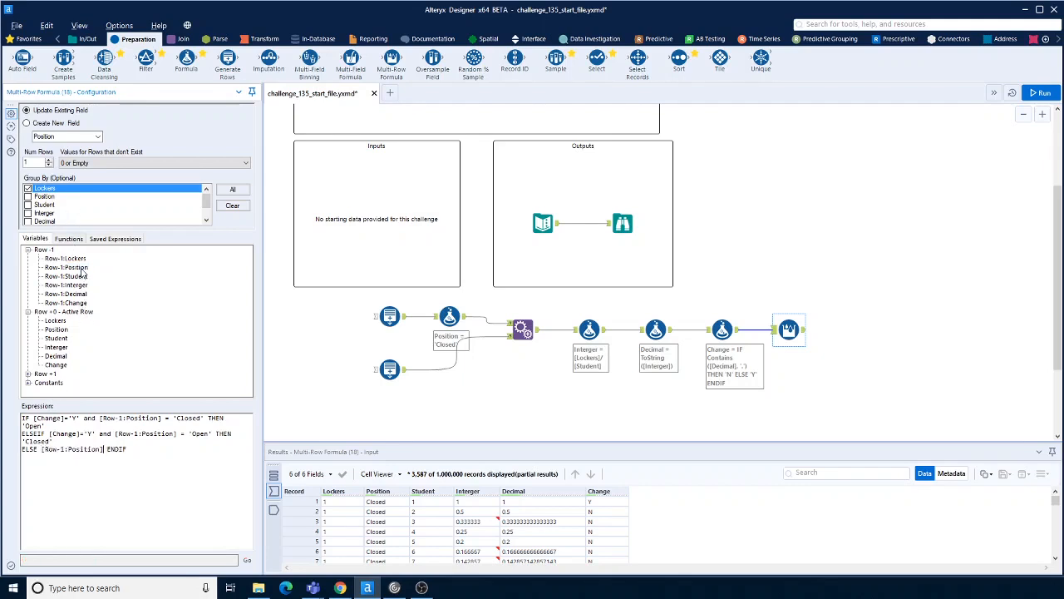
left_click(1041, 93)
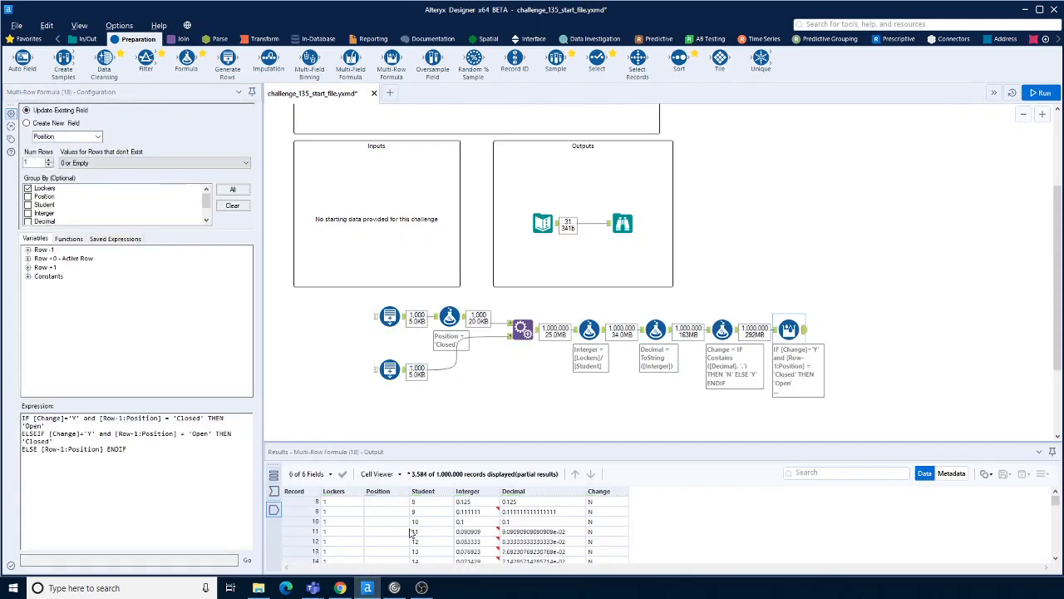
scroll(413, 532, "up", 3)
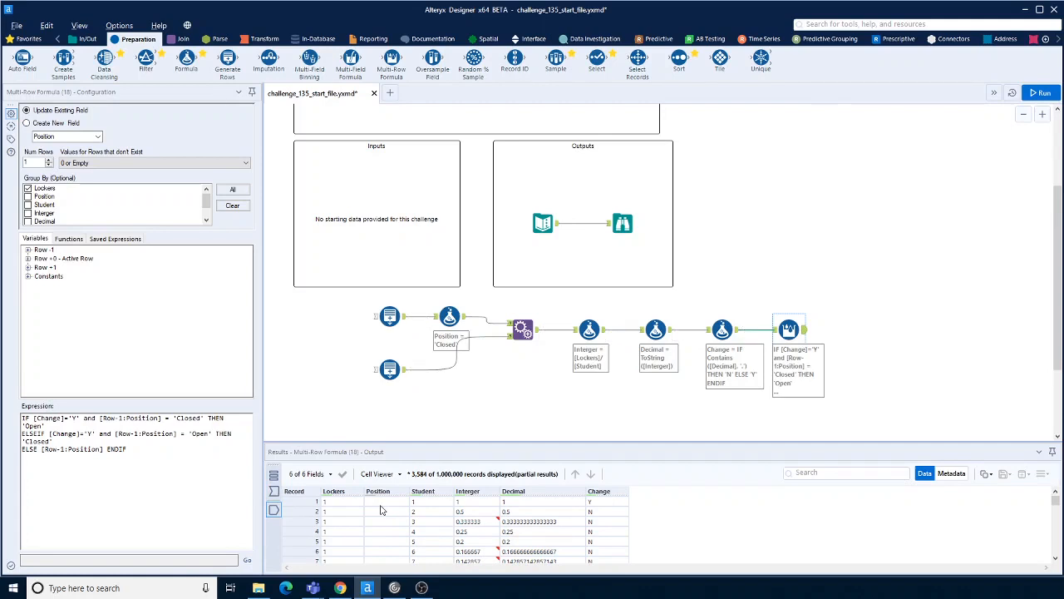
Set the values for rows that don't exist to Set to Values of Closest Valid Row, and rerun the workflow to review the output
left_click(157, 164)
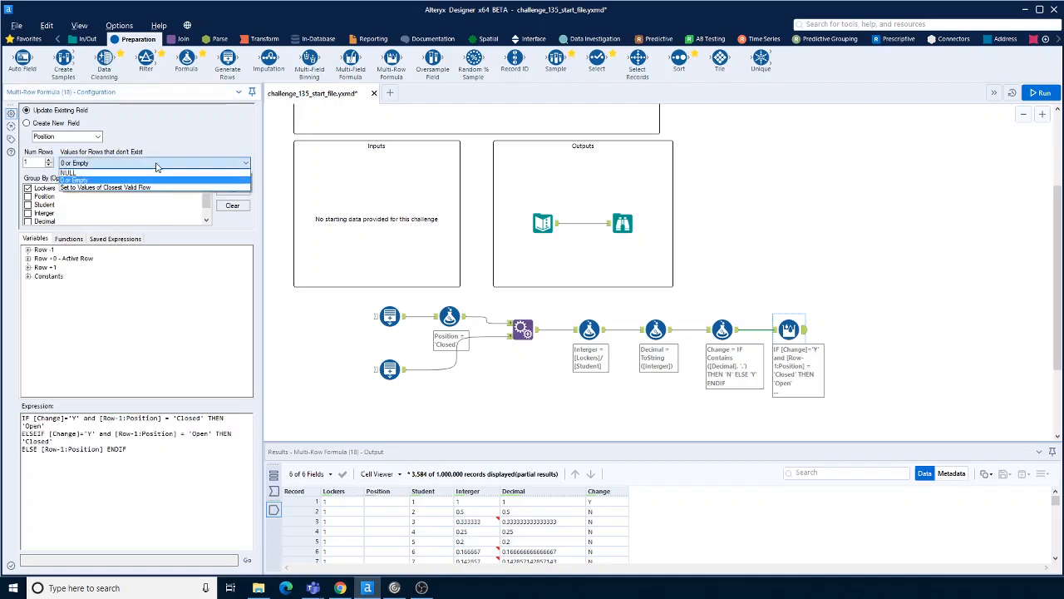
left_click(77, 190)
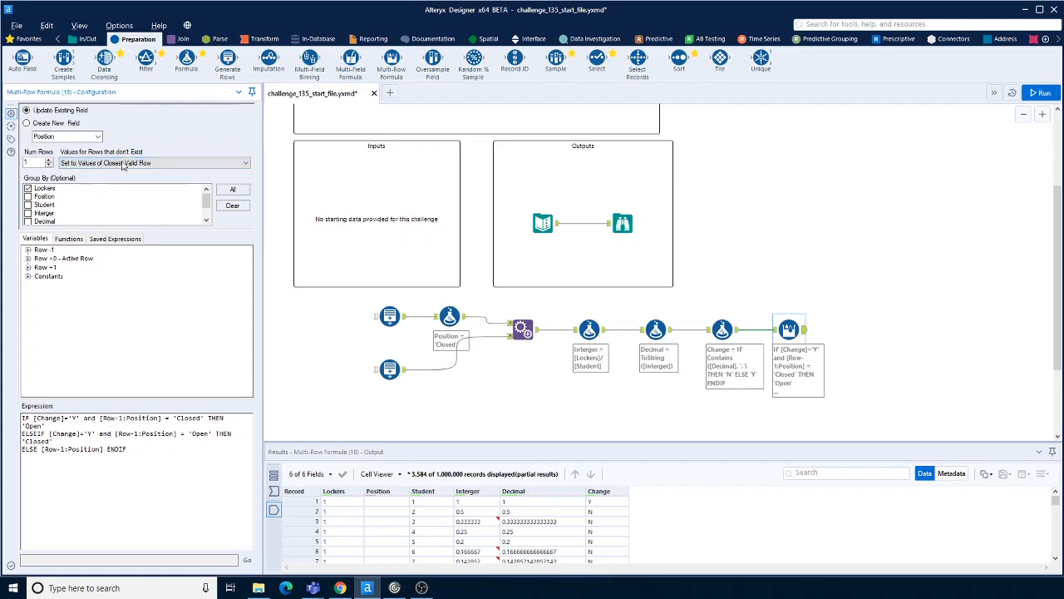
left_click(1042, 93)
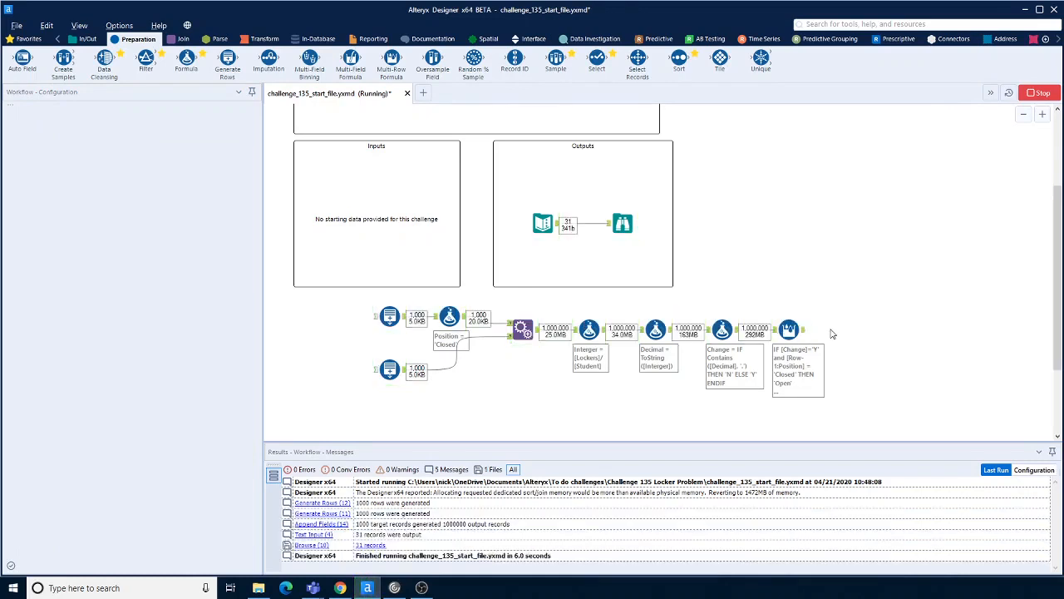
left_click(804, 333)
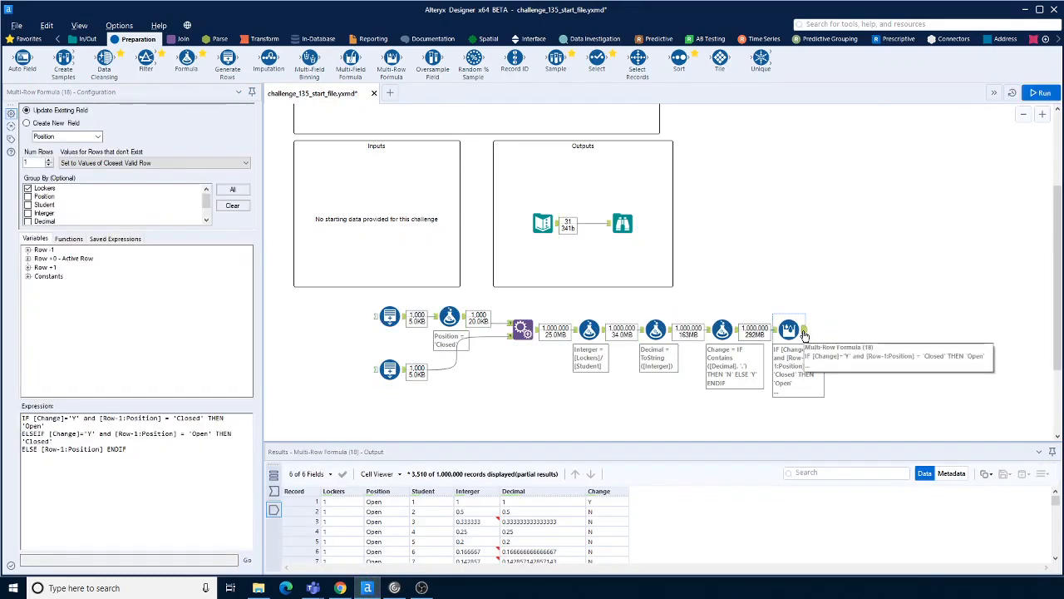
scroll(389, 513, "down", 10)
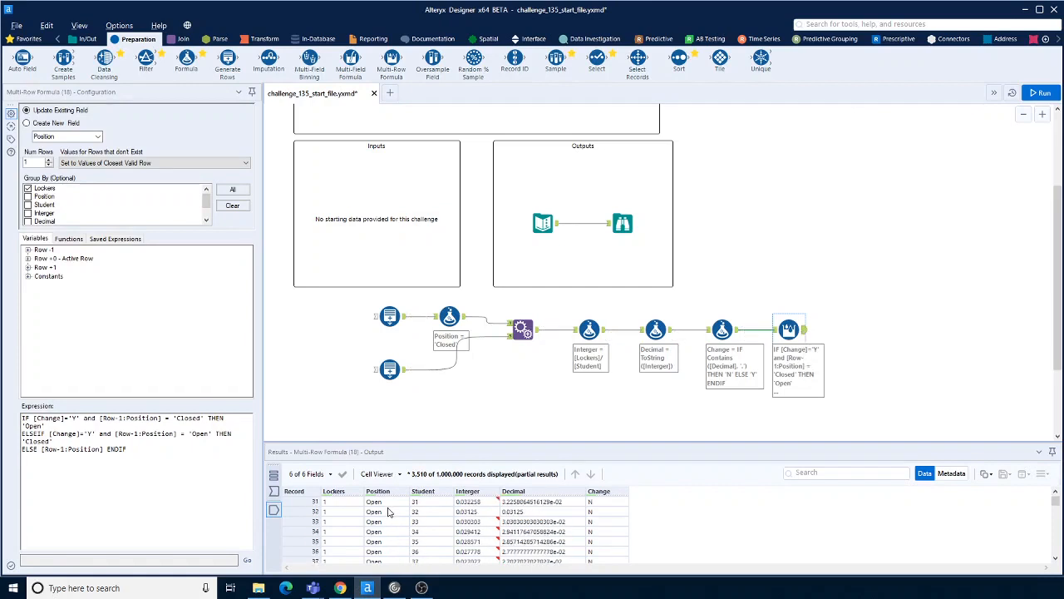
Examine the Multi-Row Formula output for how Position and Change behave across locker 1's students and the start of locker 2
scroll(389, 513, "down", 11)
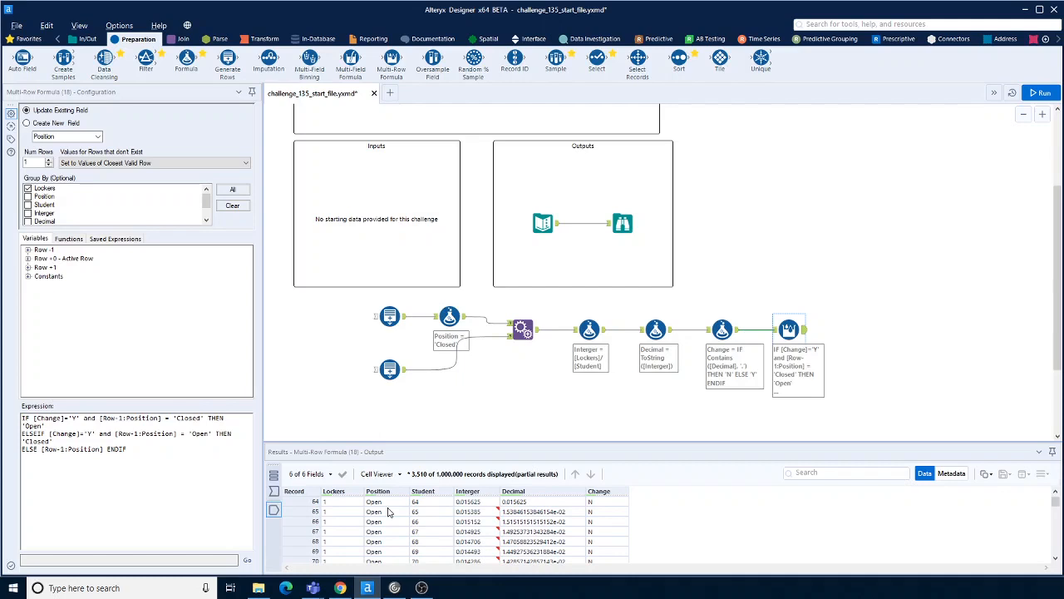
scroll(387, 511, "down", 6)
scroll(388, 511, "down", 12)
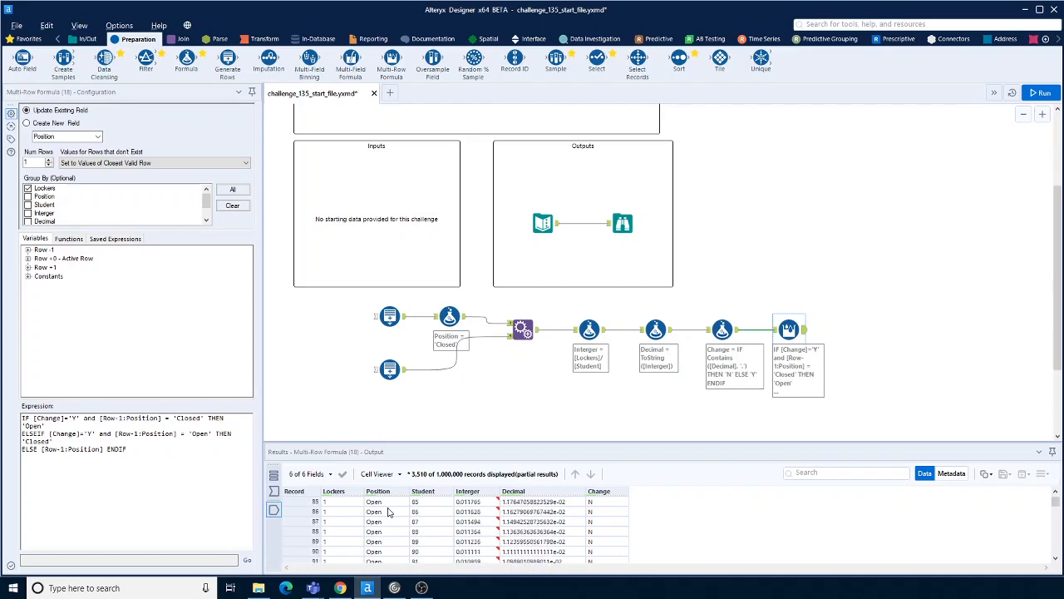
scroll(387, 511, "down", 6)
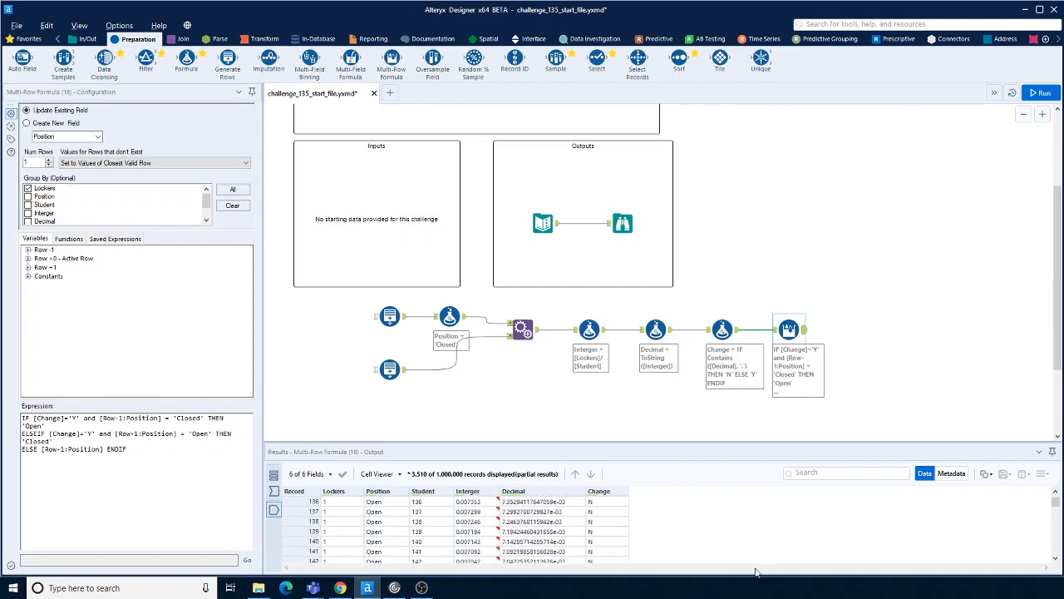
left_click_drag(1056, 502, 1058, 516)
scroll(479, 533, "down", 12)
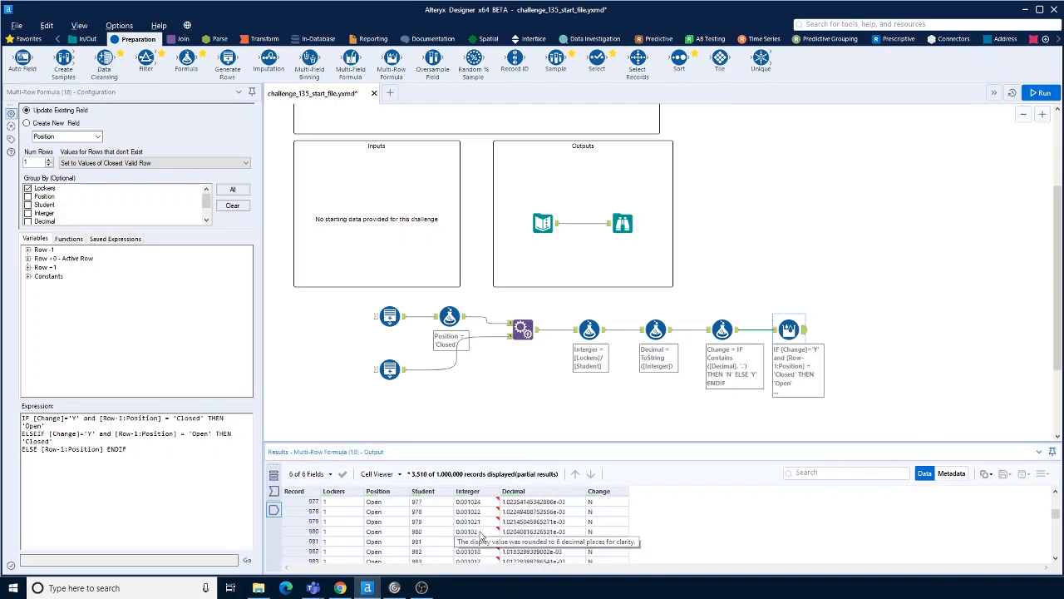
scroll(479, 533, "up", 2)
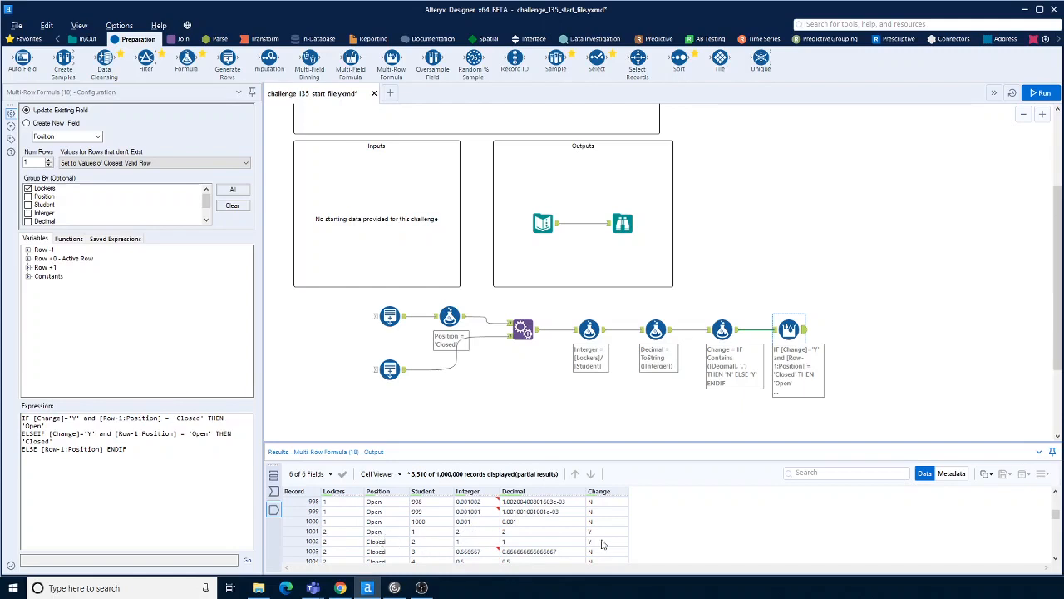
scroll(540, 547, "down", 1)
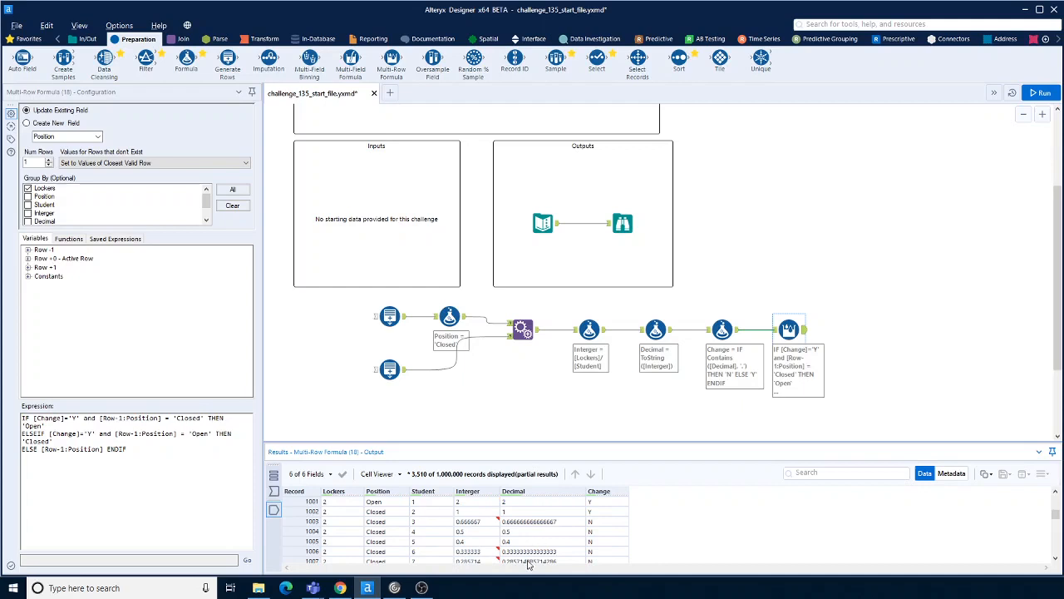
scroll(534, 553, "up", 5)
left_click_drag(1056, 516, 1058, 494)
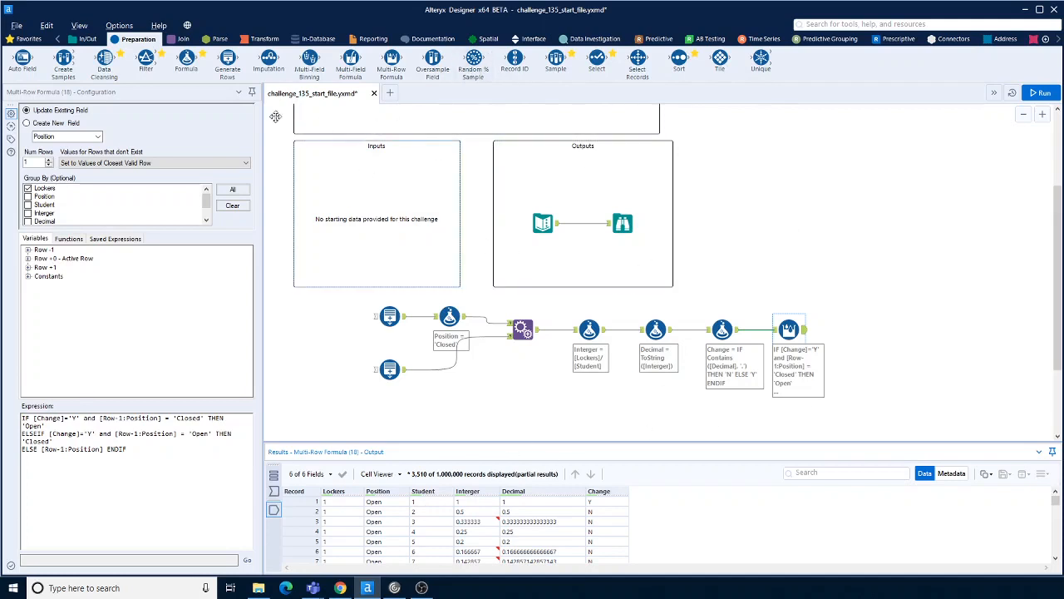
Add a Filter after the Multi-Row Formula that keeps only rows where Student = 1000
left_click_drag(146, 59, 848, 322)
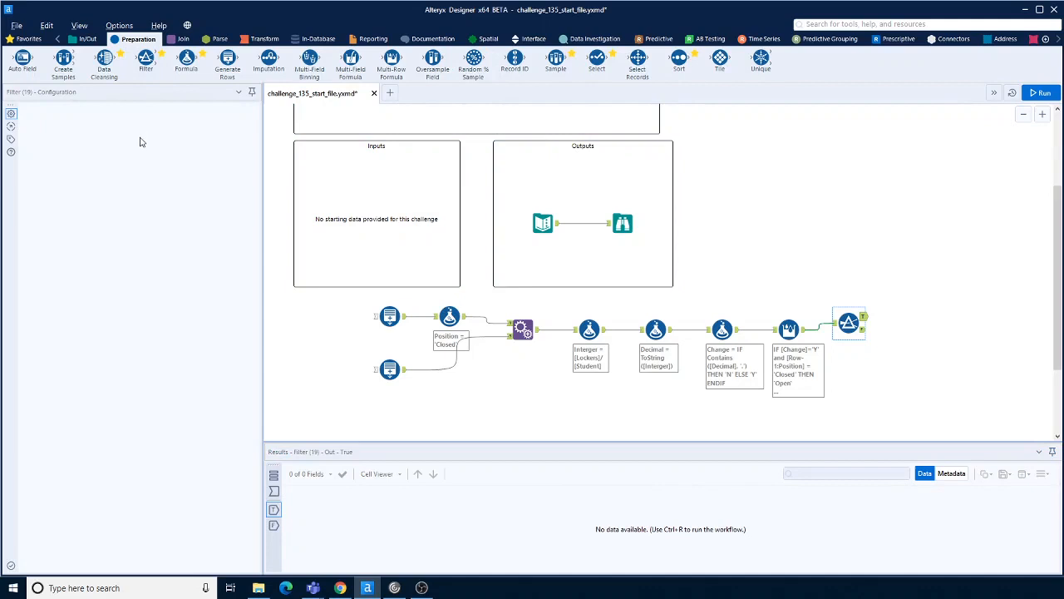
left_click(110, 156)
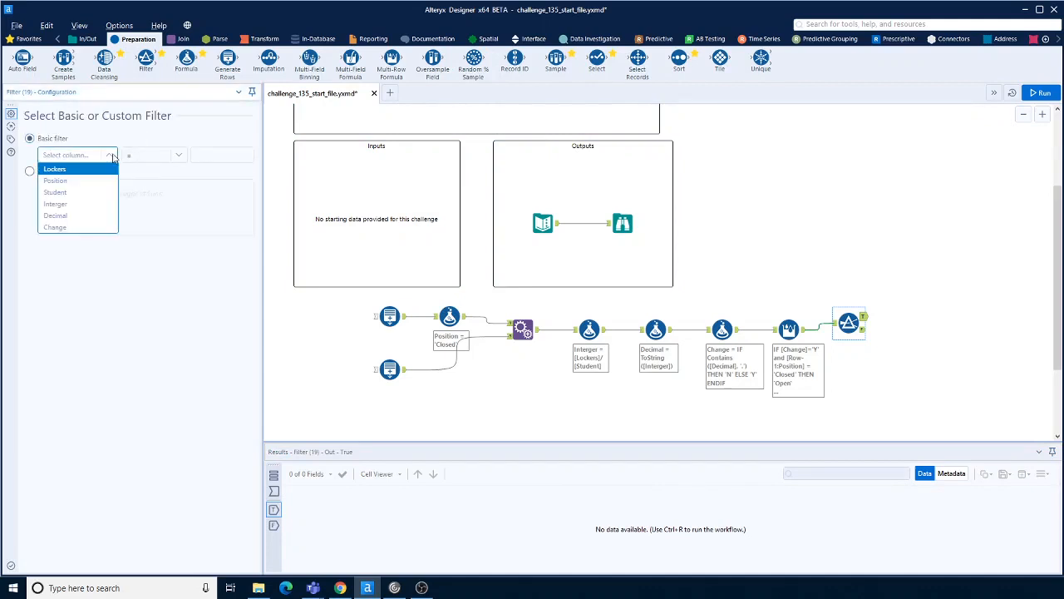
left_click(67, 192)
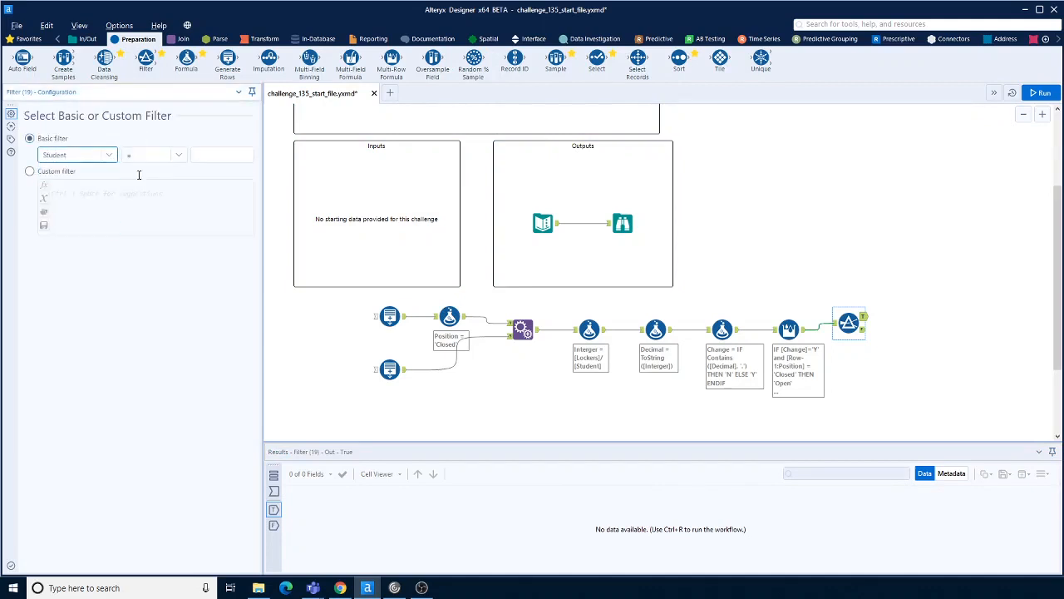
left_click(221, 158)
type("1000")
left_click(1006, 221)
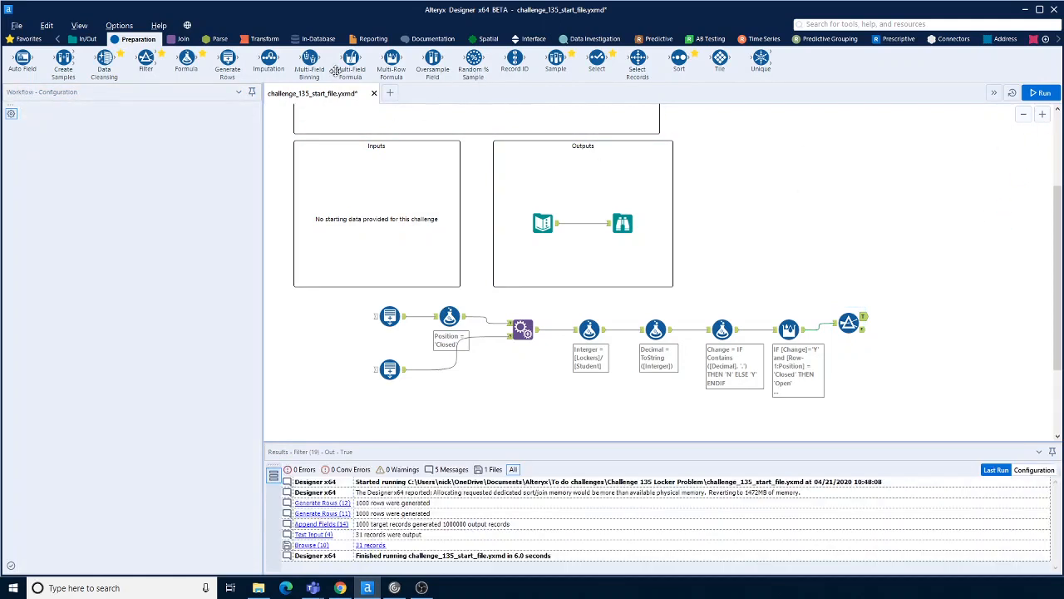
Add a second Filter to the first Filter's True output that keeps rows where Position equals Open
left_click_drag(147, 60, 923, 317)
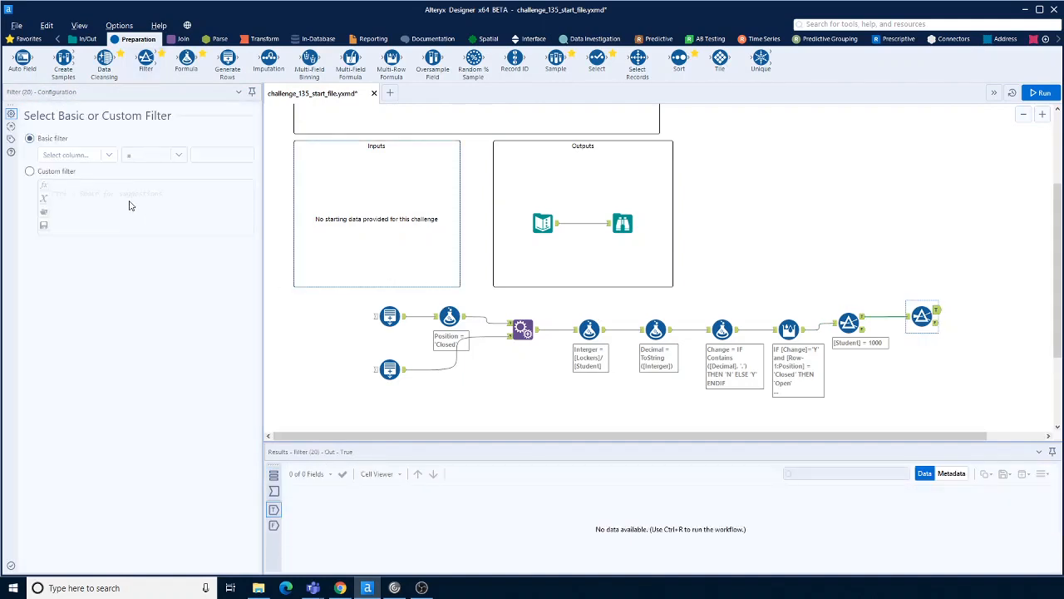
left_click(106, 155)
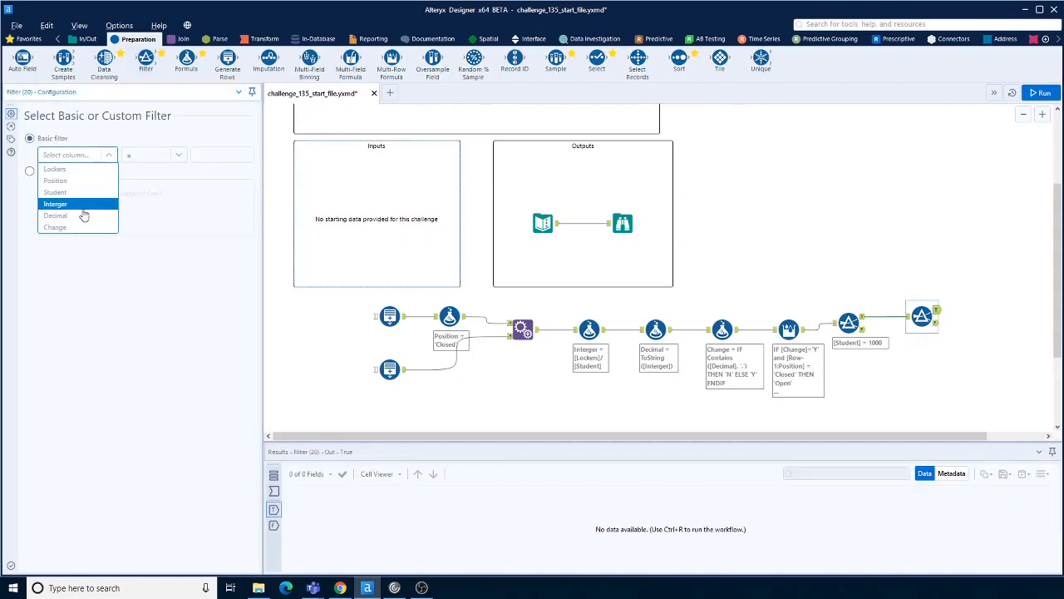
left_click(54, 181)
left_click(222, 154)
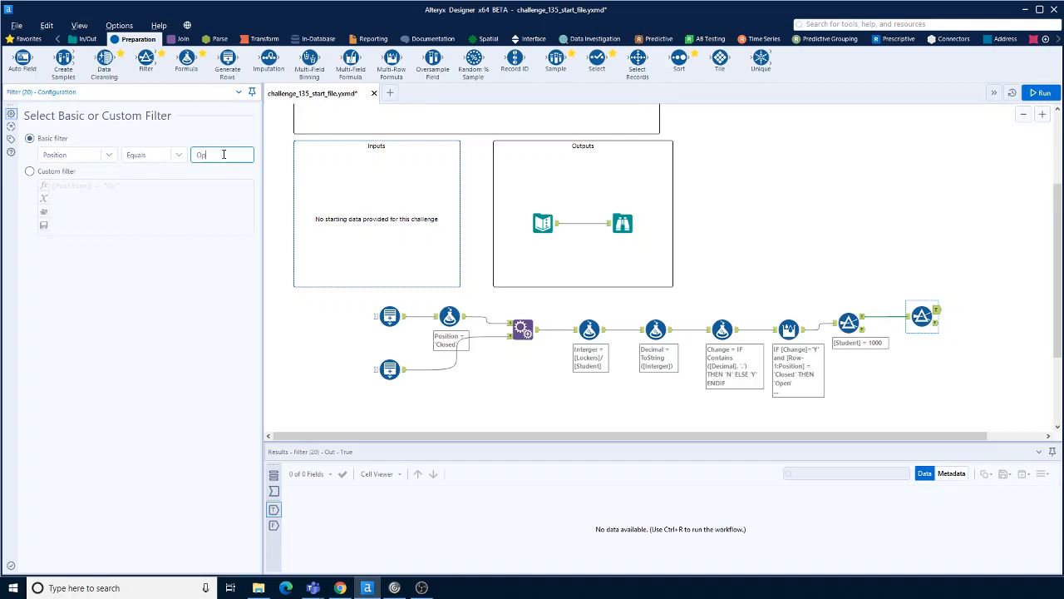
type("Open")
left_click(936, 223)
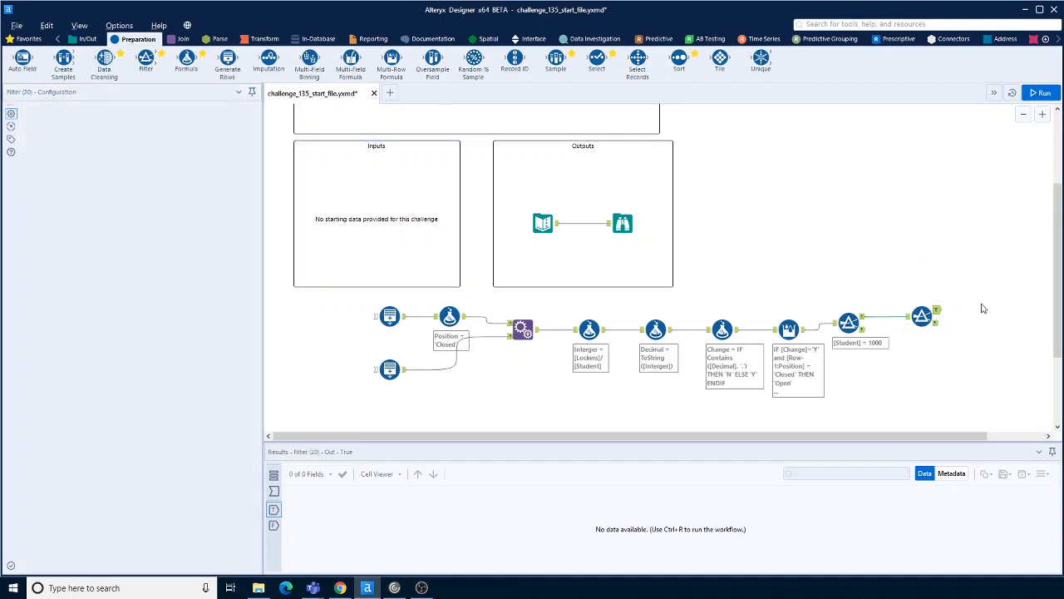
key("ctrl+r")
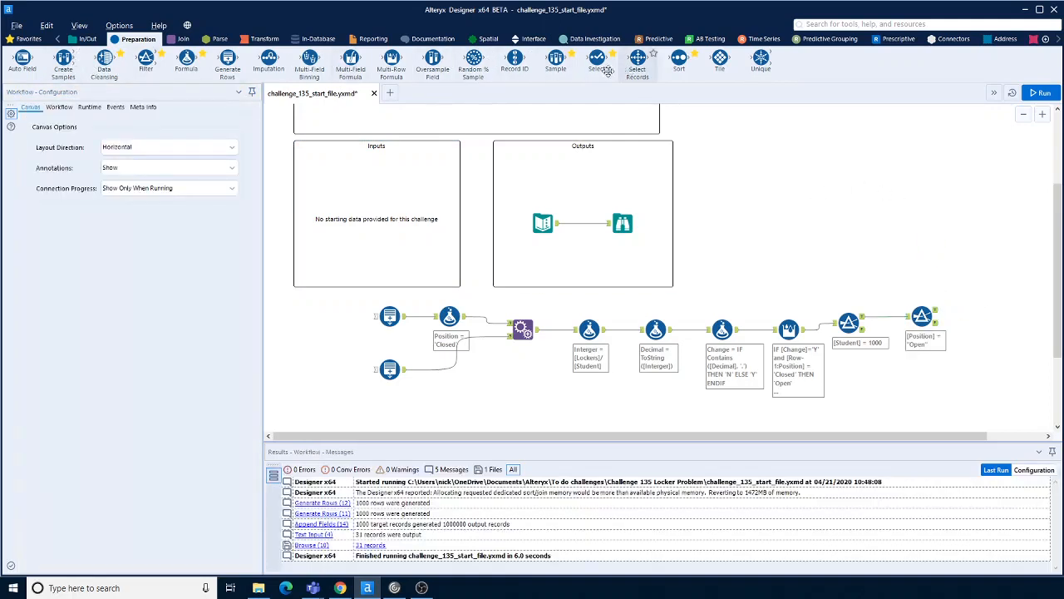
Add a Select tool after the Position filter's True output and exclude the Interger, Decimal and Change fields
left_click_drag(597, 60, 981, 308)
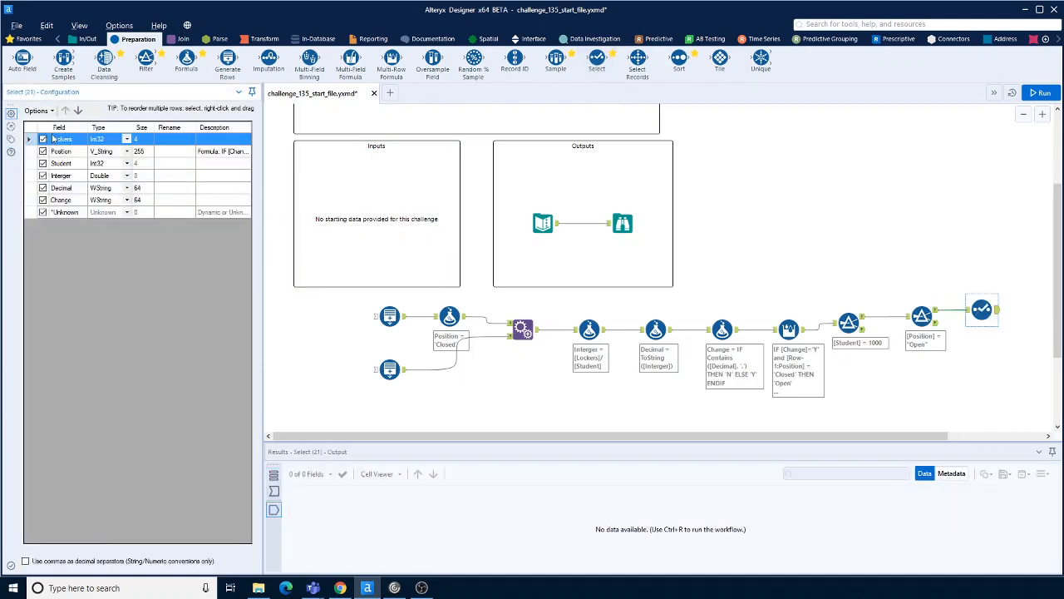
left_click(43, 176)
left_click(42, 188)
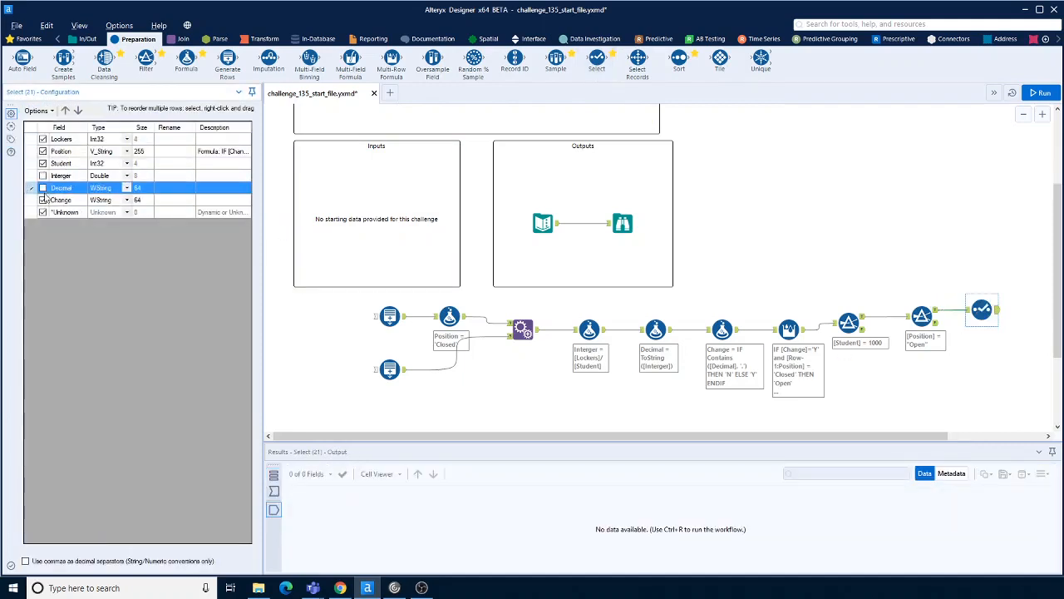
left_click(42, 200)
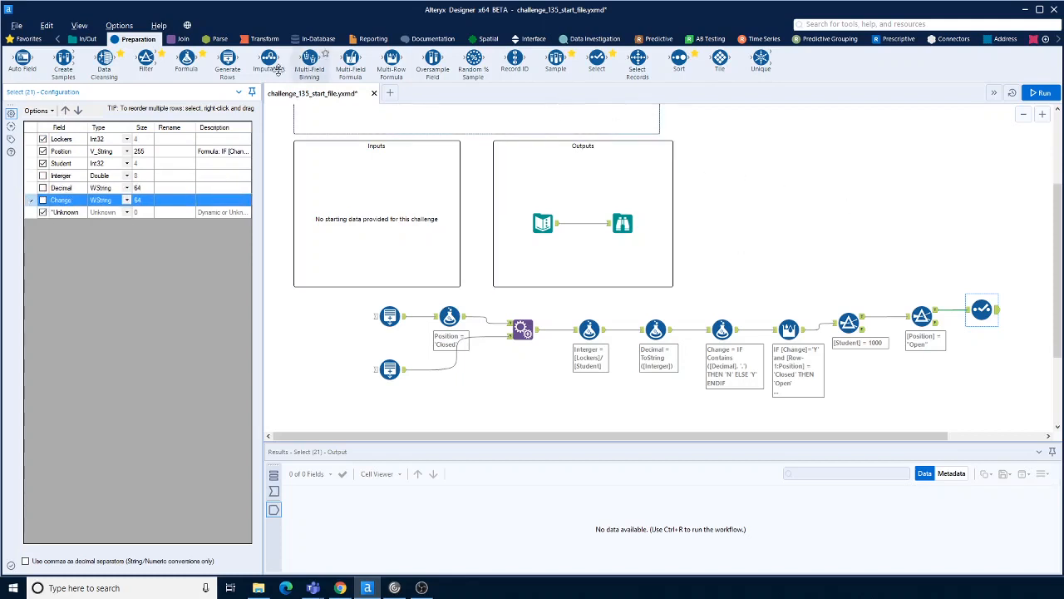
Add a Join tool with the Select output as its right input and the provided Outputs data as its left input
left_click(184, 38)
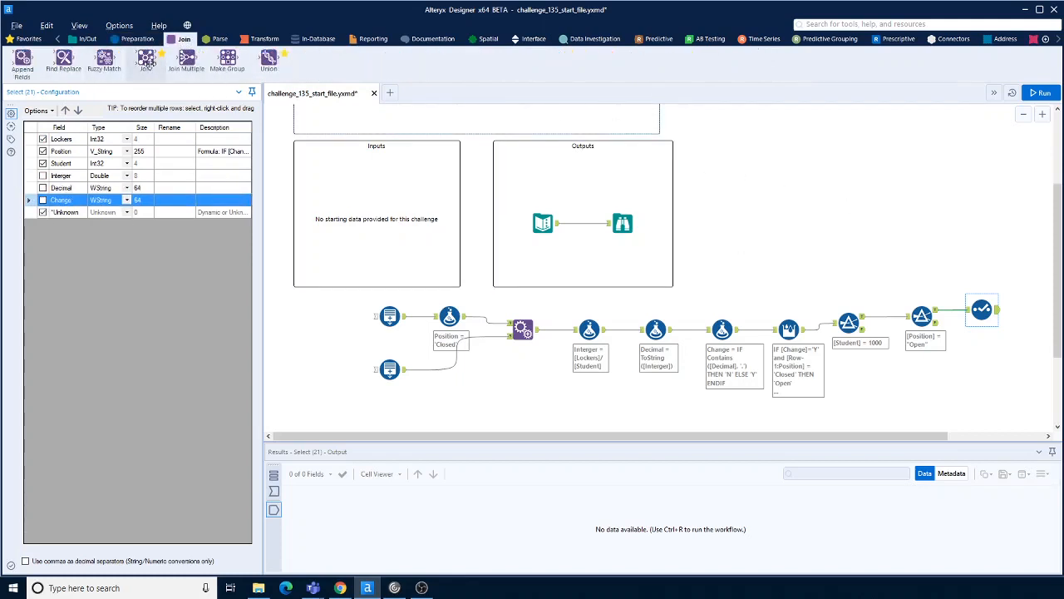
left_click_drag(146, 60, 1022, 290)
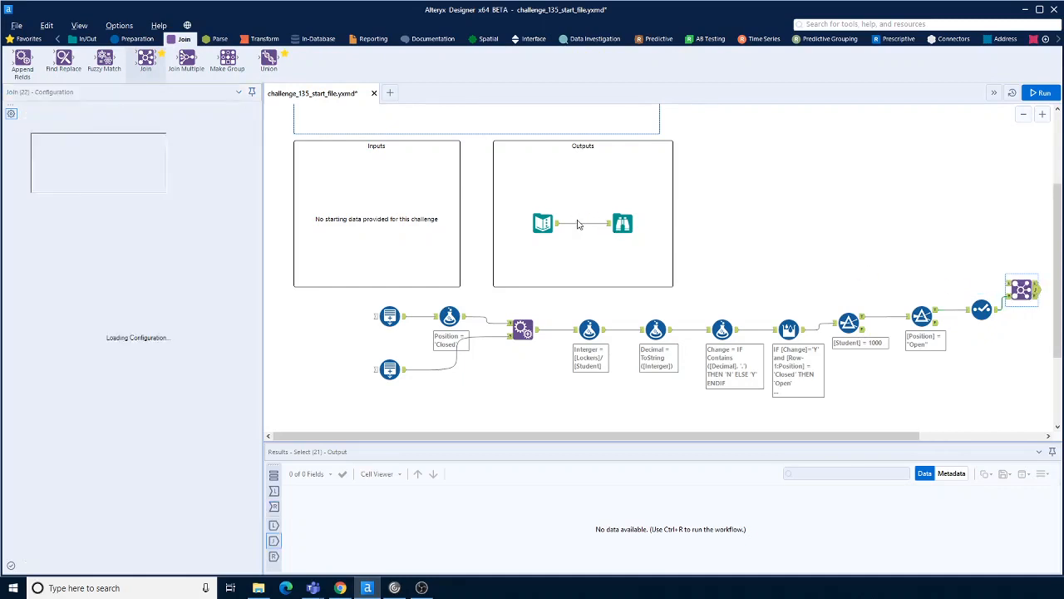
left_click_drag(559, 223, 1008, 286)
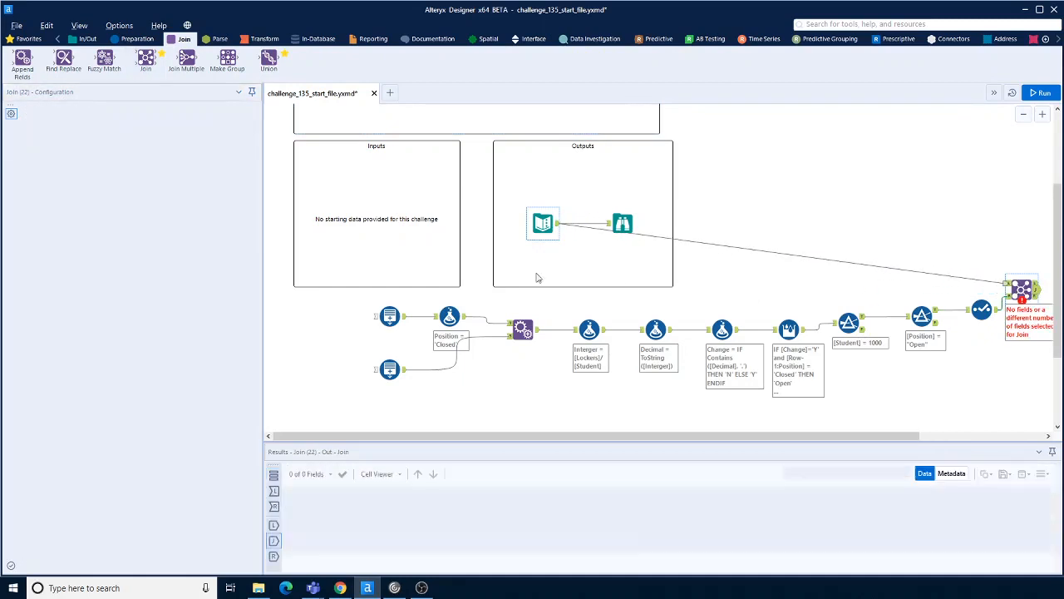
Configure the Join to match both inputs on the Lockers, Position and Student fields
left_click(75, 151)
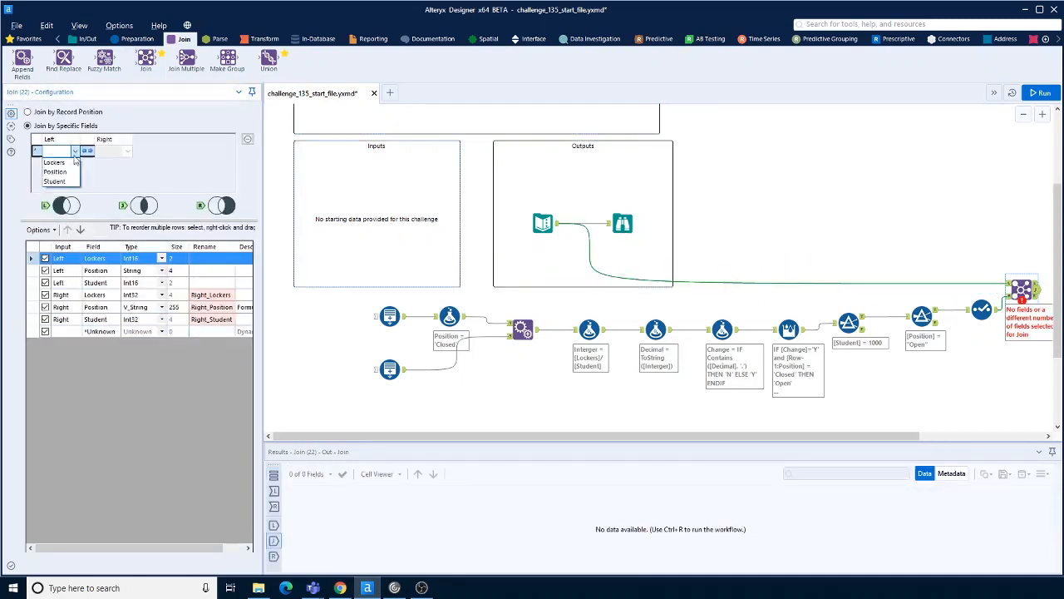
left_click(66, 164)
left_click(75, 163)
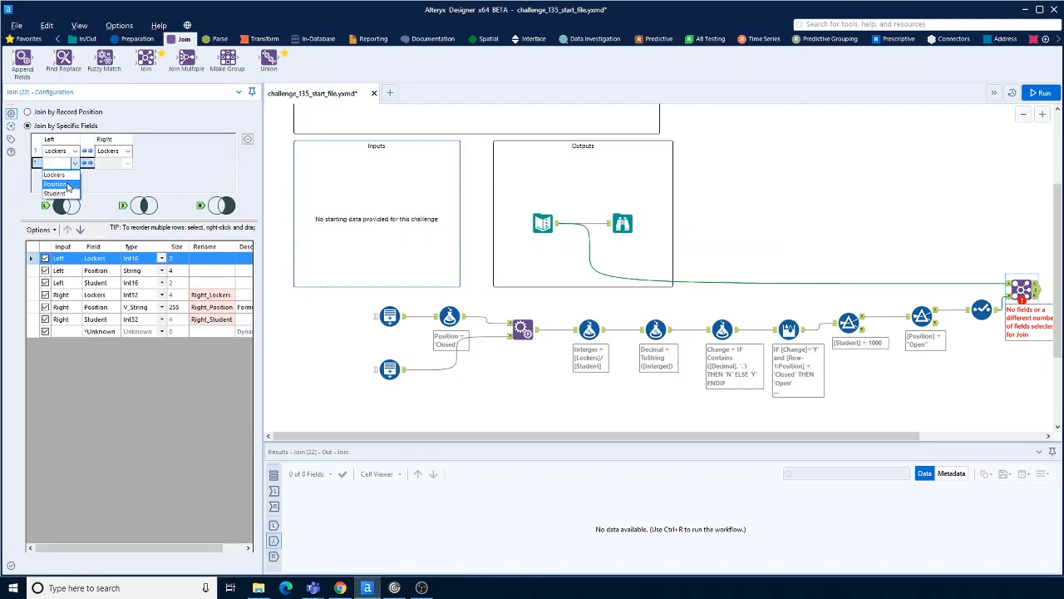
left_click(58, 181)
left_click(75, 175)
left_click(62, 206)
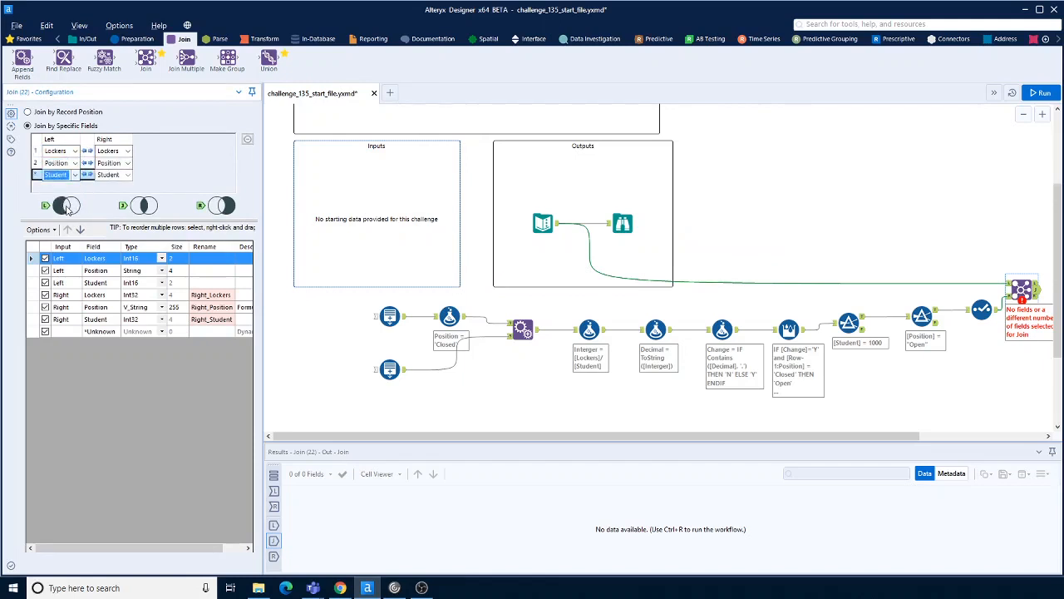
Add Browse tools to all of the Join's outputs and run the workflow
left_click_drag(781, 438, 903, 438)
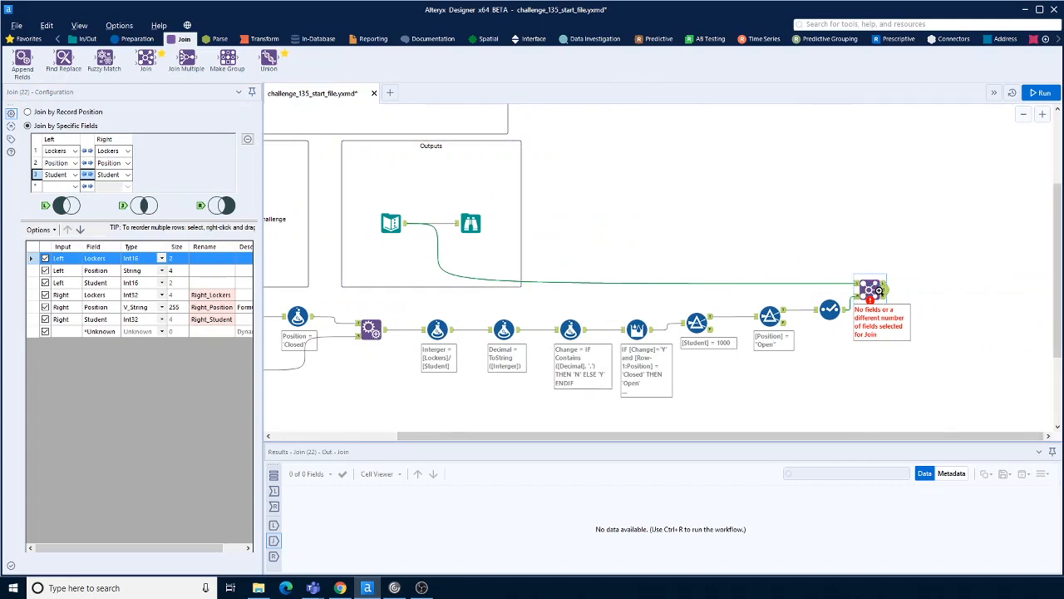
right_click(879, 291)
left_click(923, 467)
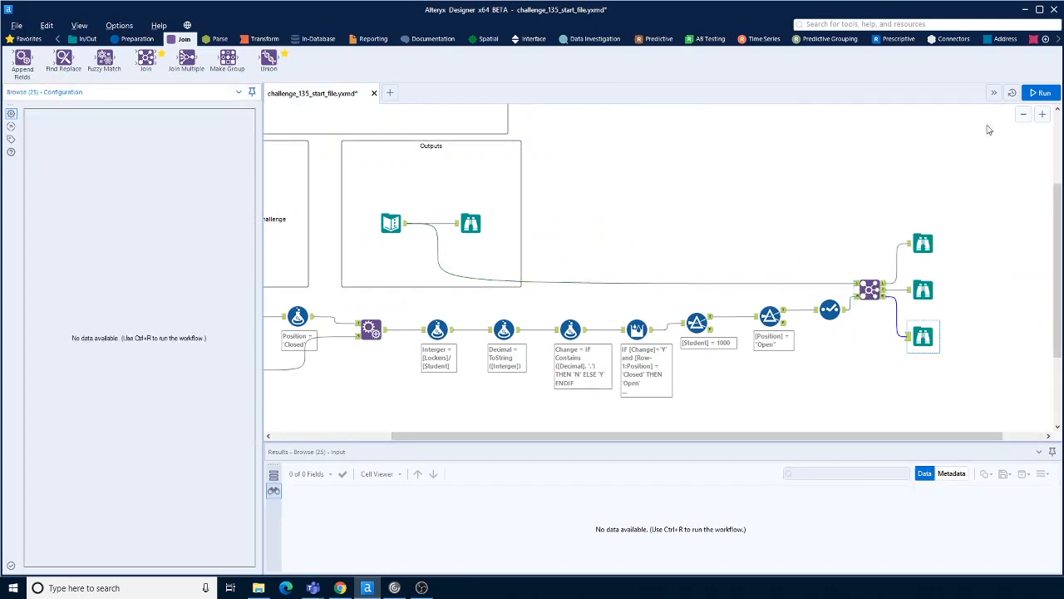
left_click(1041, 93)
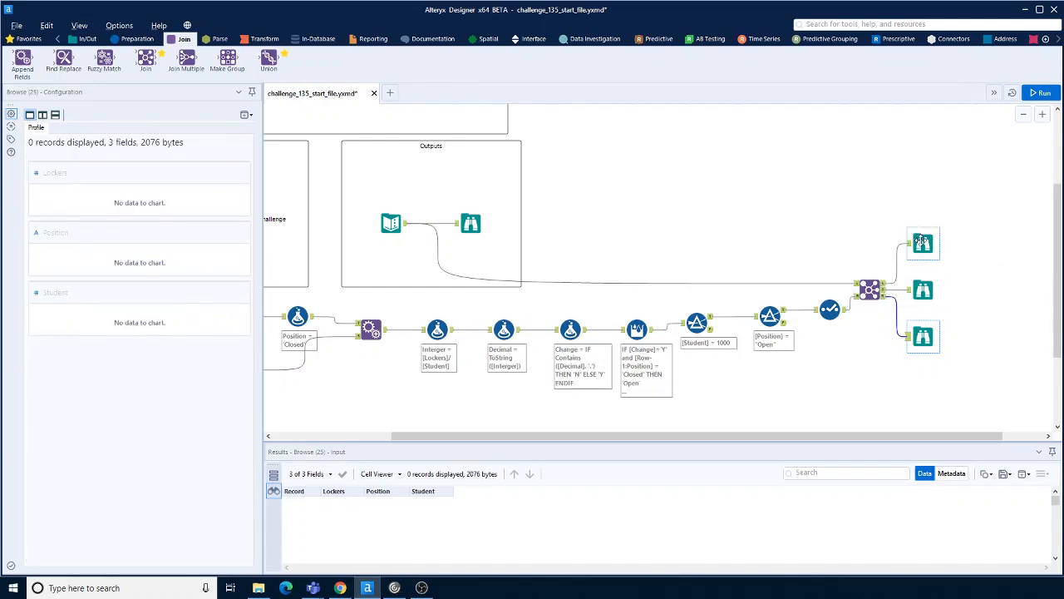
Compare the joined records, the provided expected output and the Select tool's output
left_click(923, 291)
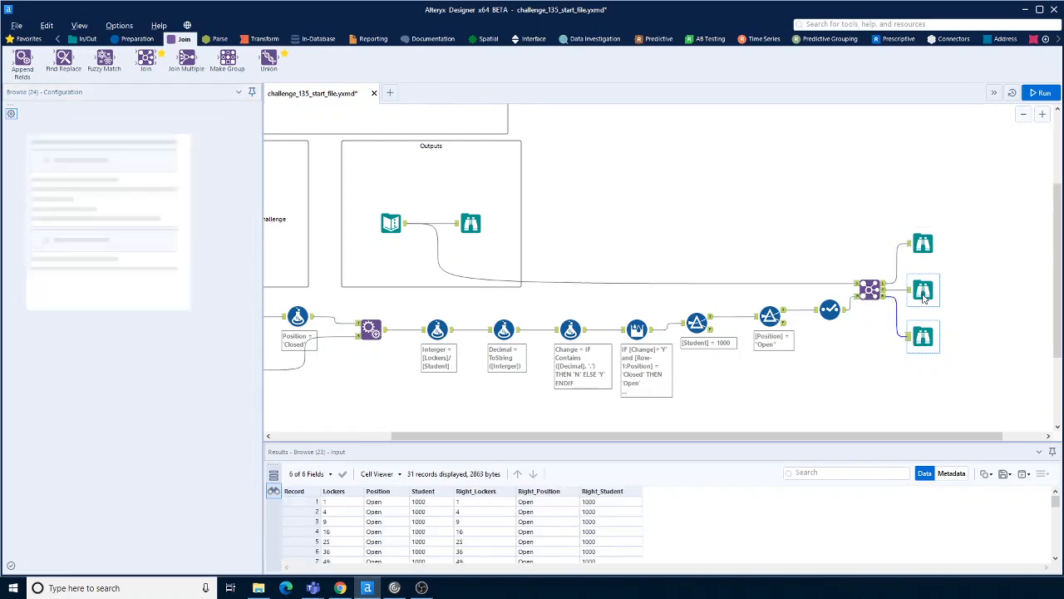
left_click(471, 223)
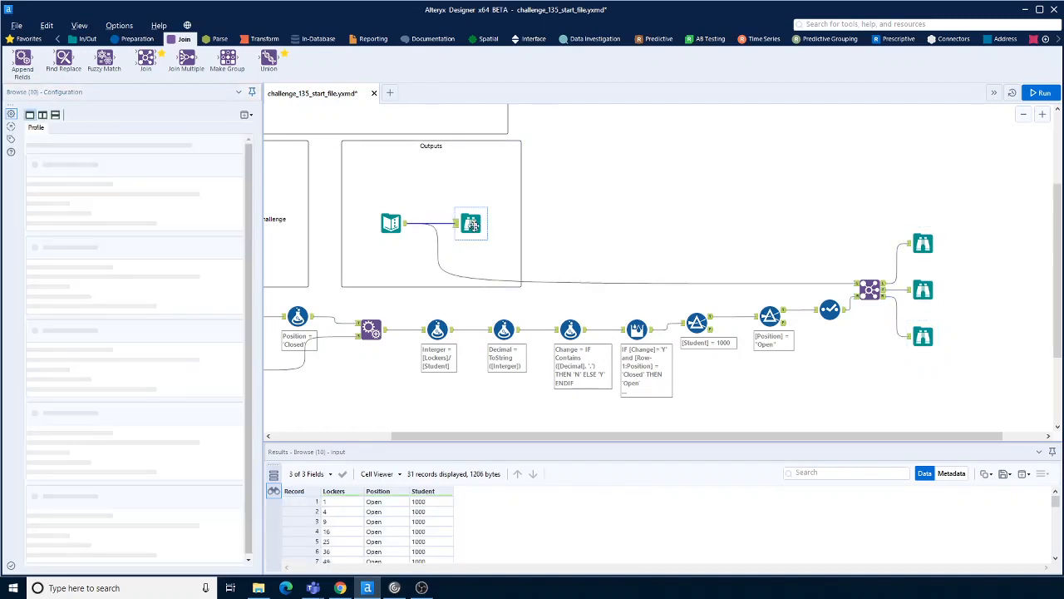
left_click(845, 314)
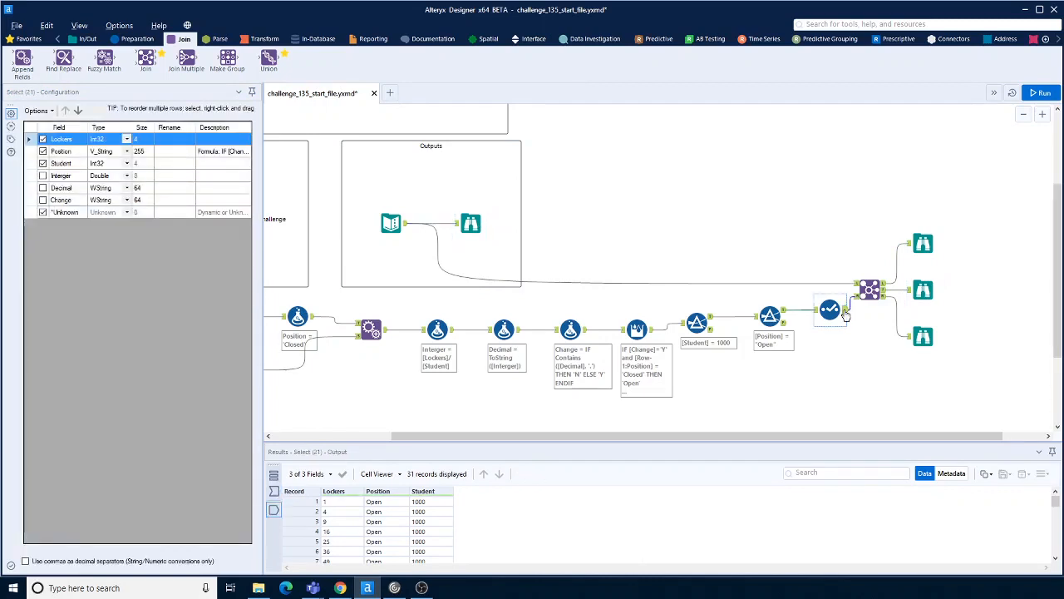